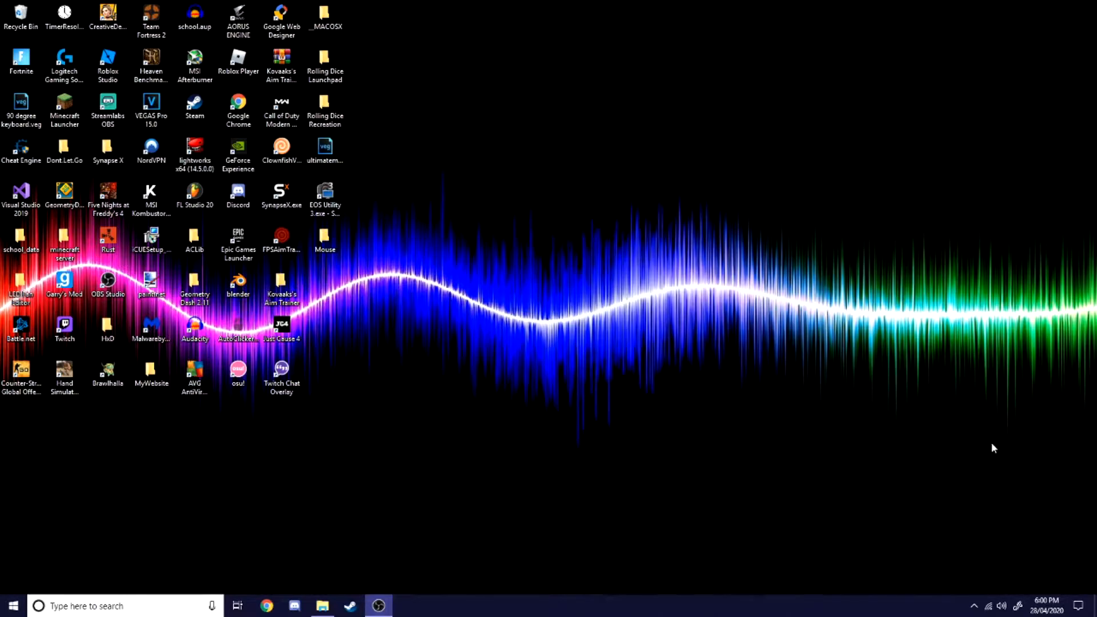
# Step: Open the NVIDIA Control Panel from the desktop context menu
pyautogui.rightClick(577, 383)
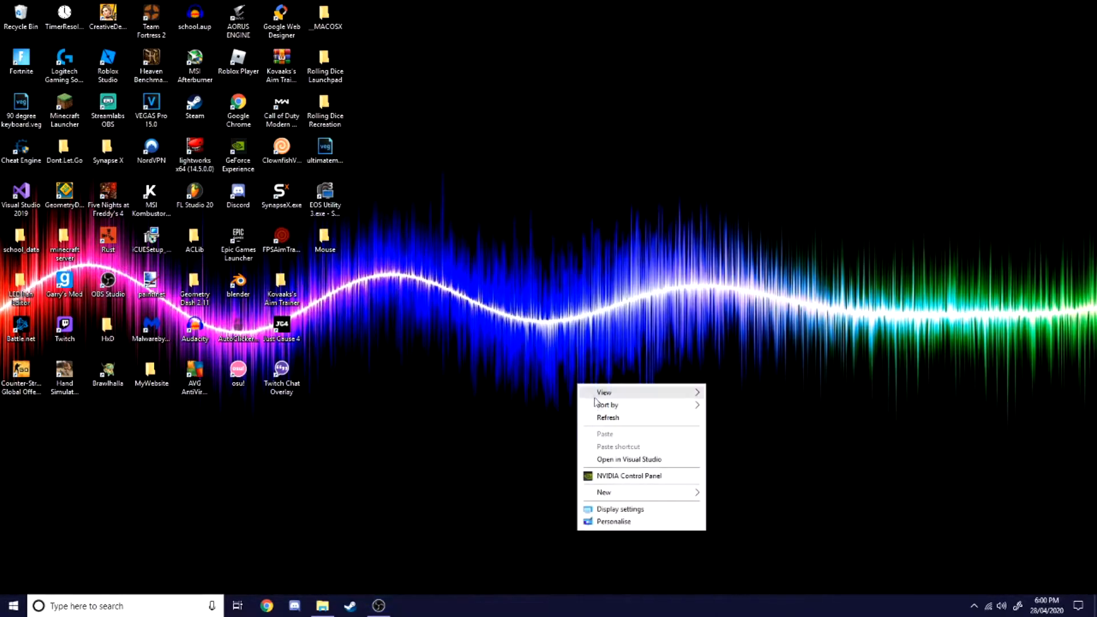
pyautogui.click(633, 474)
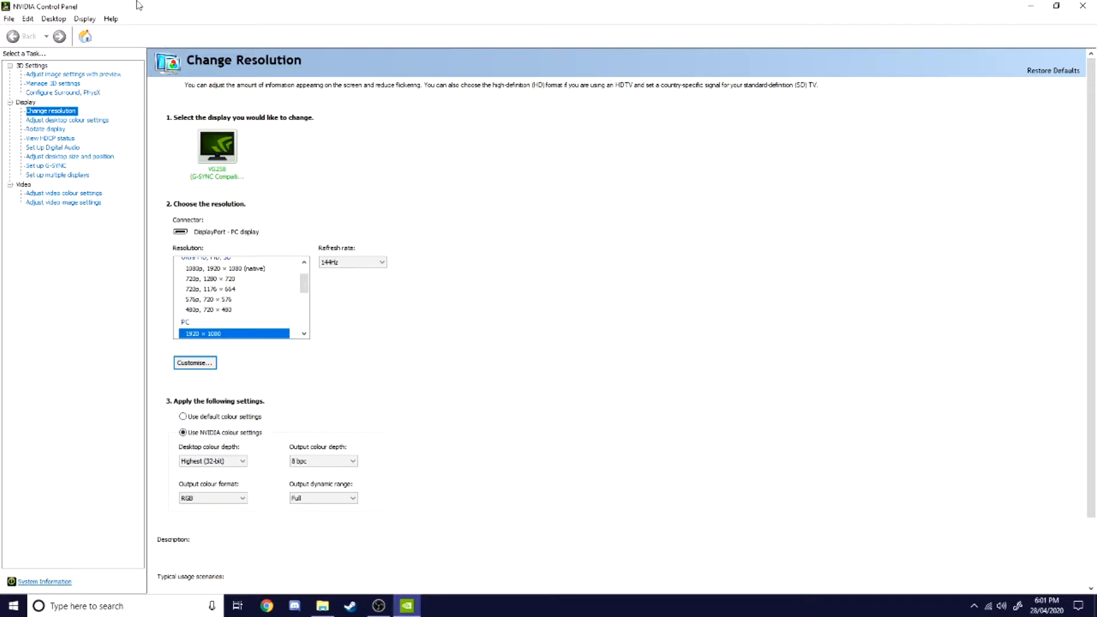
pyautogui.click(83, 75)
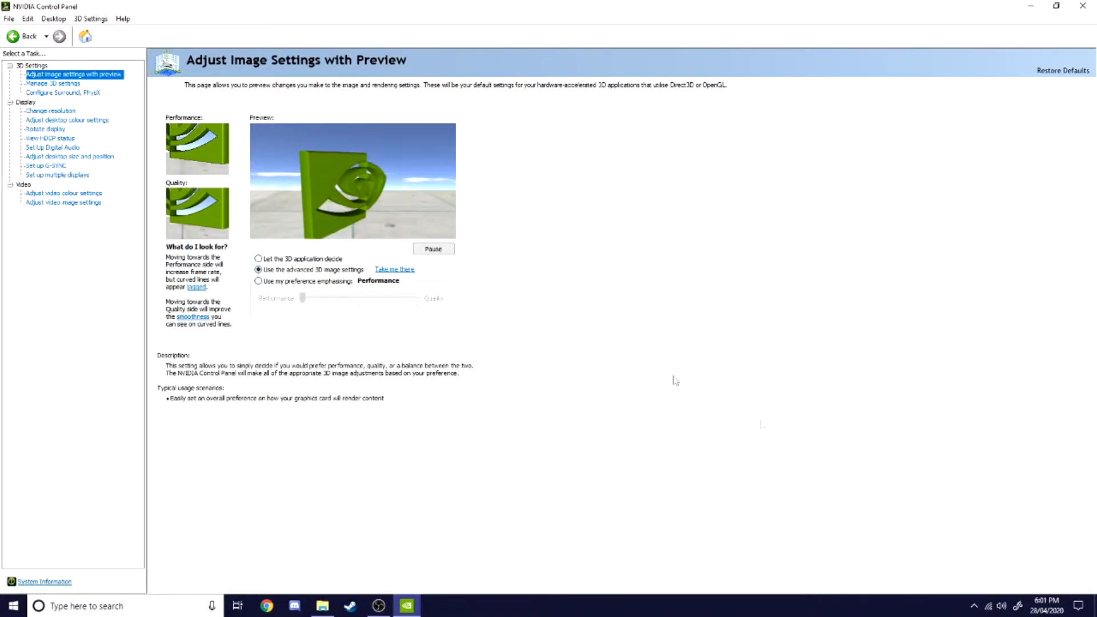
pyautogui.click(291, 281)
pyautogui.click(1058, 581)
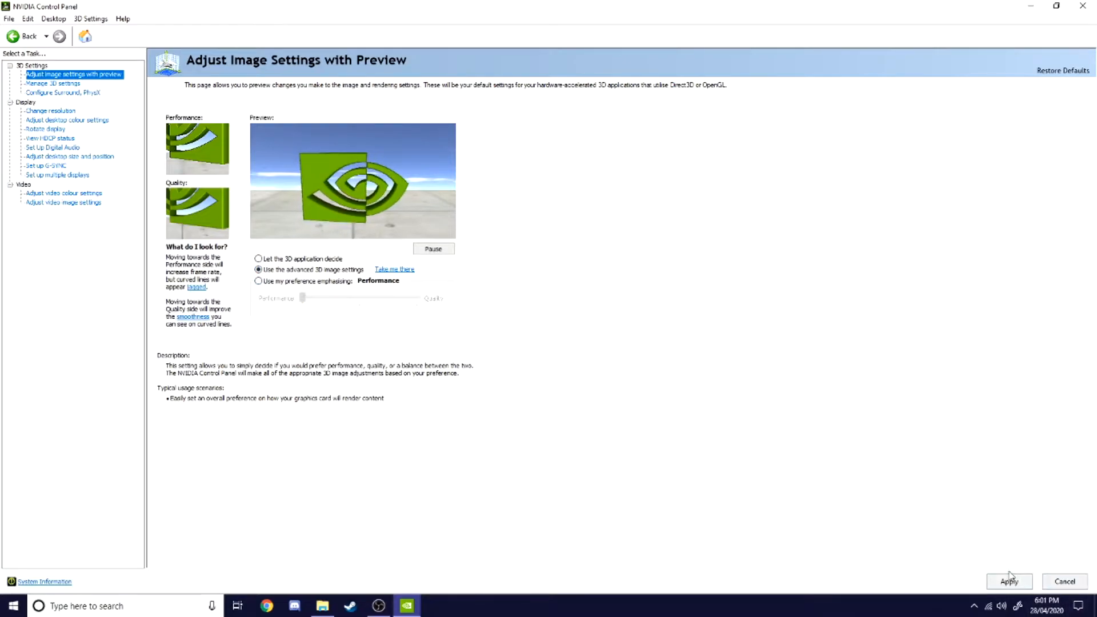
# Step: Open Manage 3D Settings and review the Image Sharpening options, closing them with OK
pyautogui.click(52, 84)
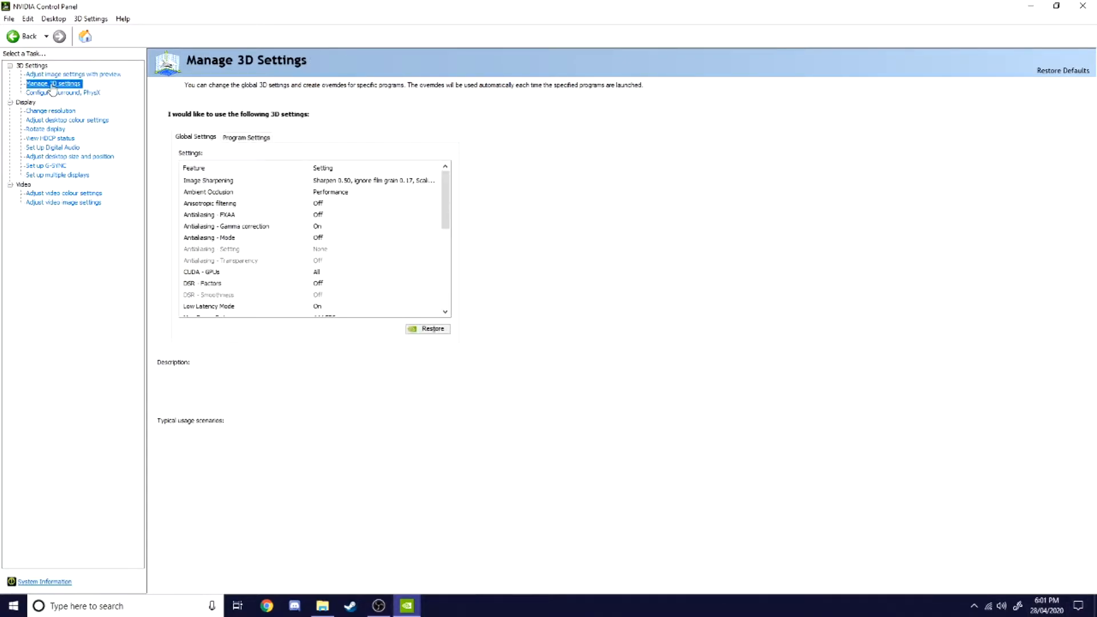
pyautogui.click(359, 183)
pyautogui.click(358, 181)
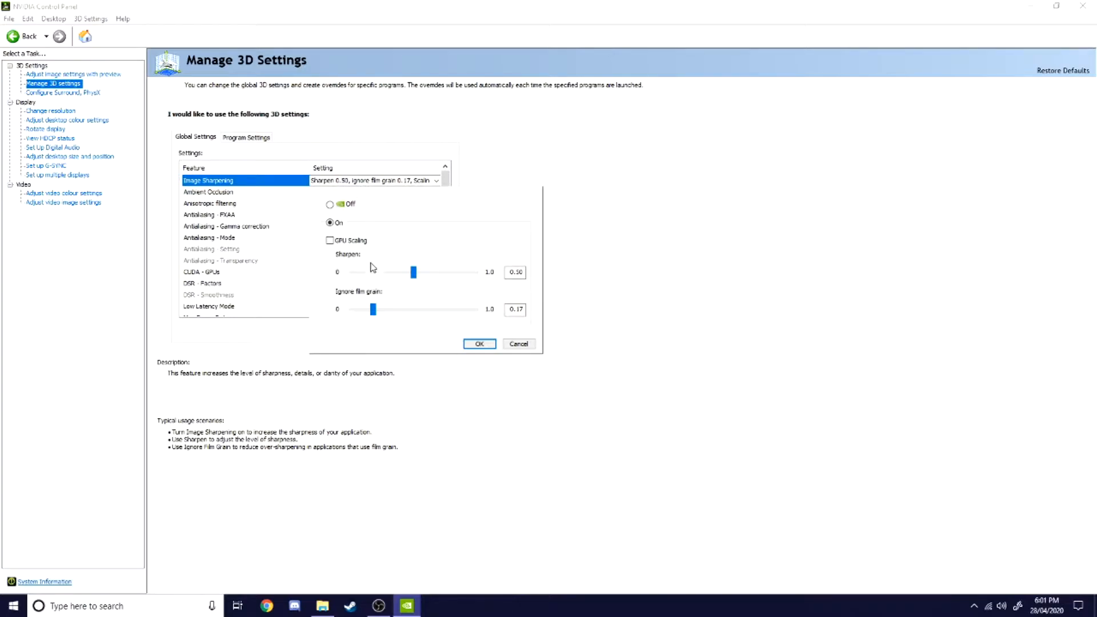
pyautogui.click(350, 241)
pyautogui.click(351, 242)
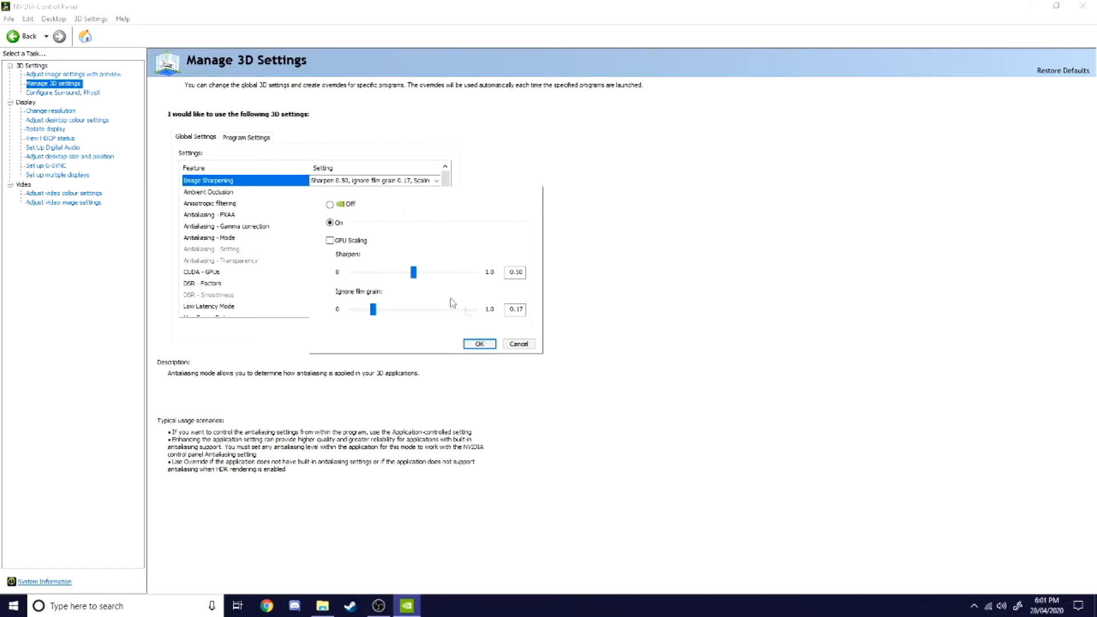
pyautogui.click(479, 343)
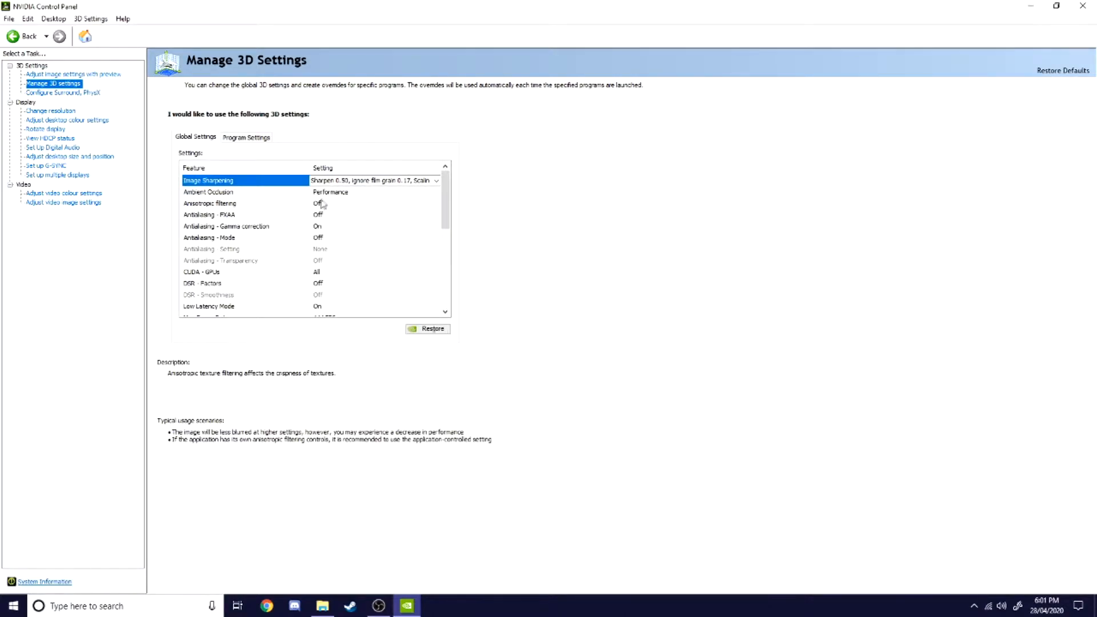
# Step: Inspect the Ambient Occlusion options without picking a new value
pyautogui.click(280, 193)
pyautogui.click(354, 193)
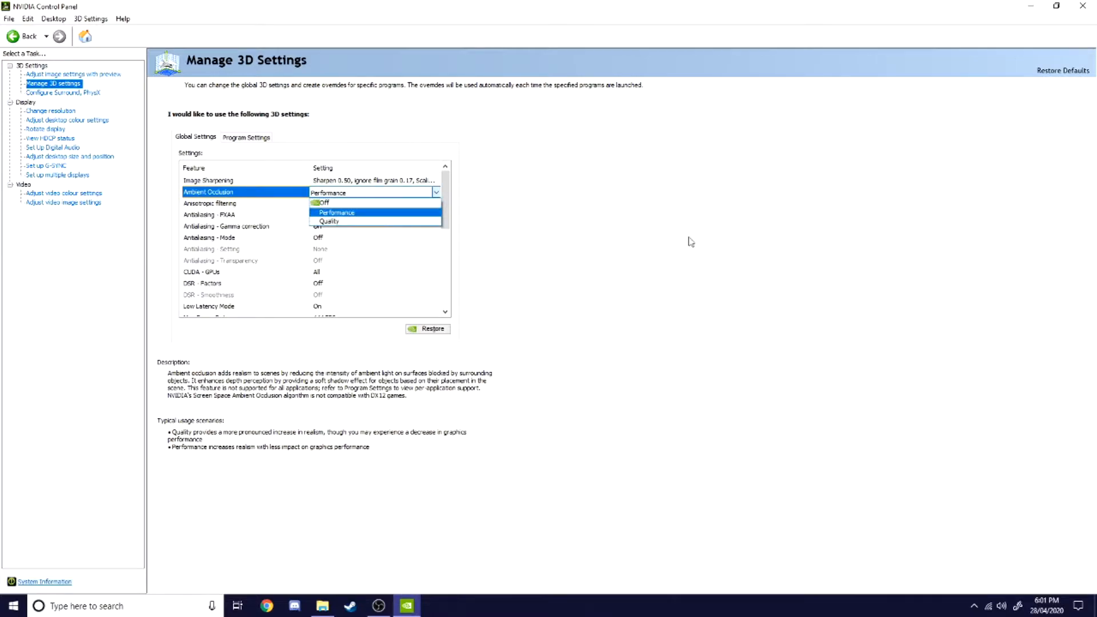
pyautogui.click(481, 214)
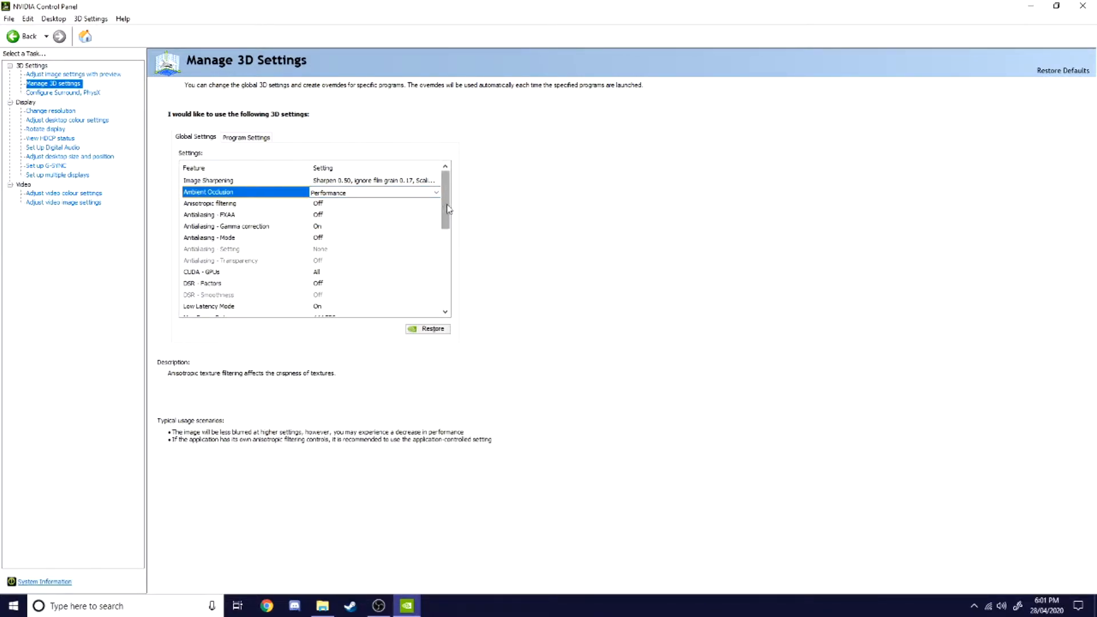
pyautogui.moveTo(444, 205); pyautogui.dragTo(447, 211)
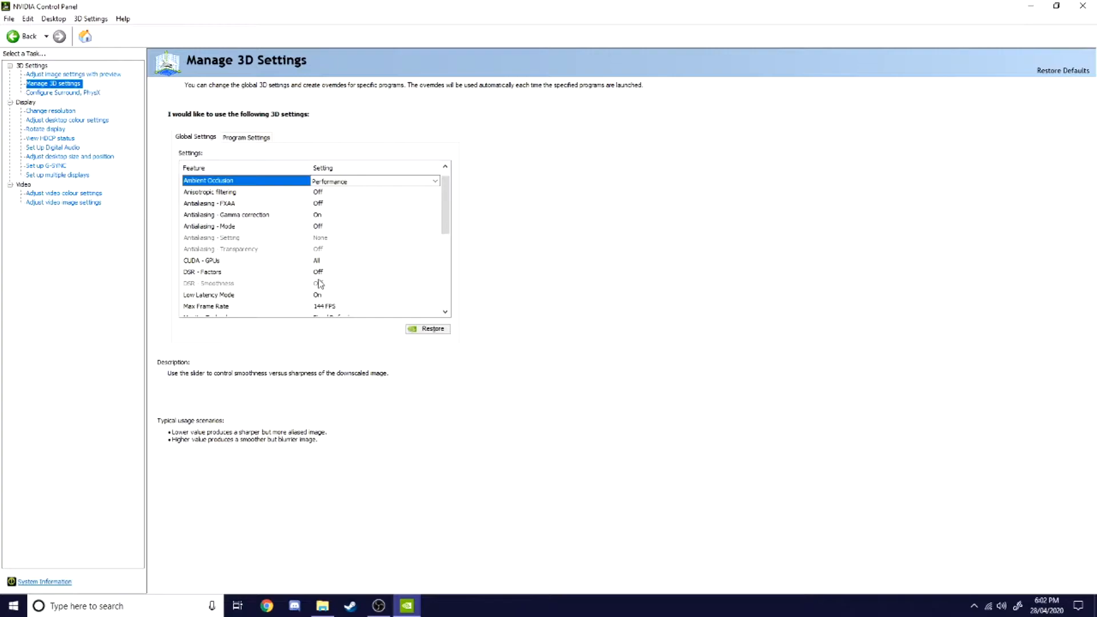
# Step: Try to enable the 2.00x DSR factor and confirm the DSR - Factors dialog
pyautogui.click(339, 274)
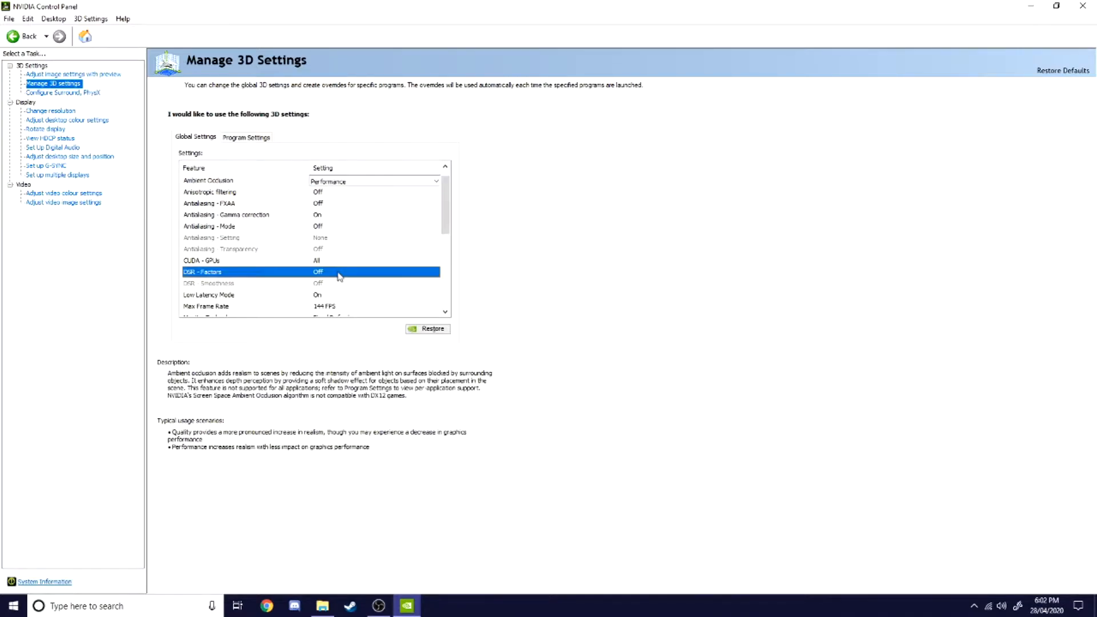
pyautogui.click(338, 273)
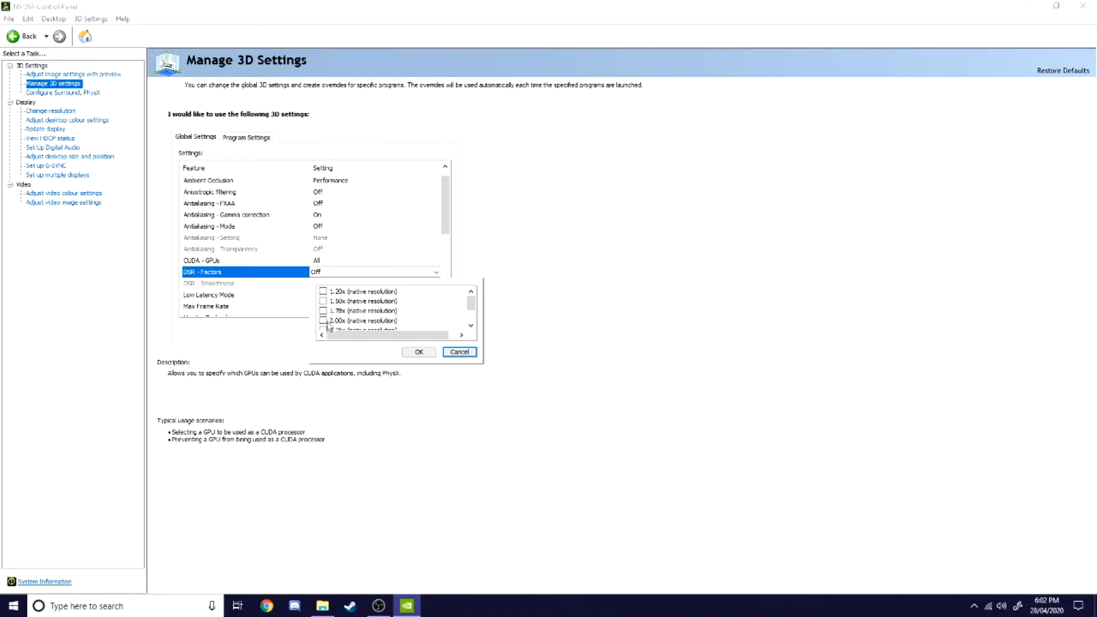
pyautogui.moveTo(476, 307); pyautogui.dragTo(476, 309)
pyautogui.click(323, 320)
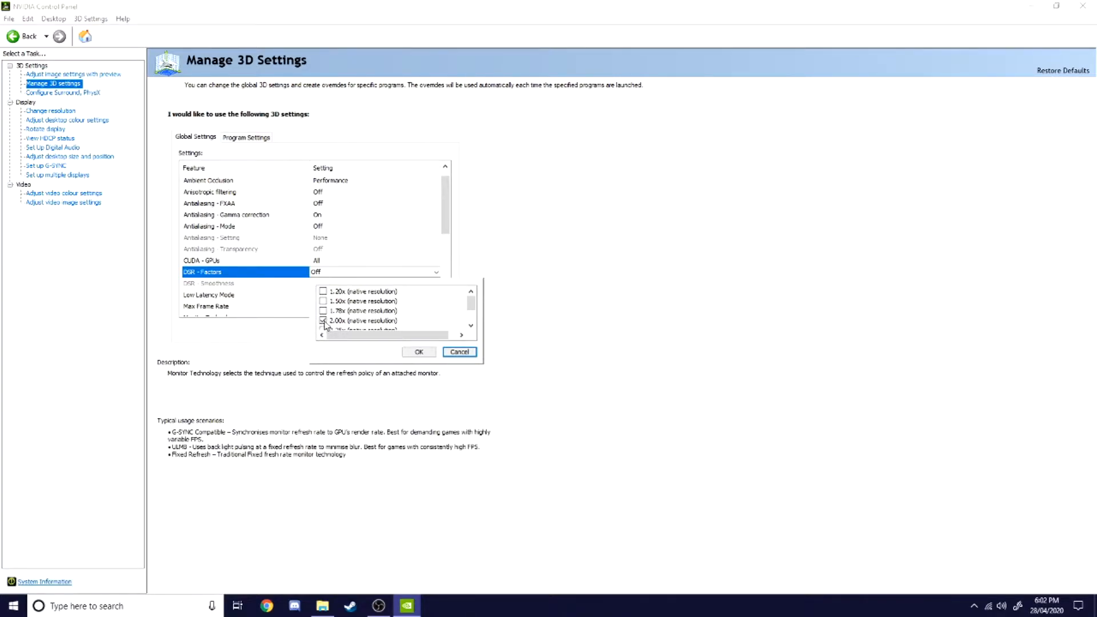
pyautogui.click(420, 352)
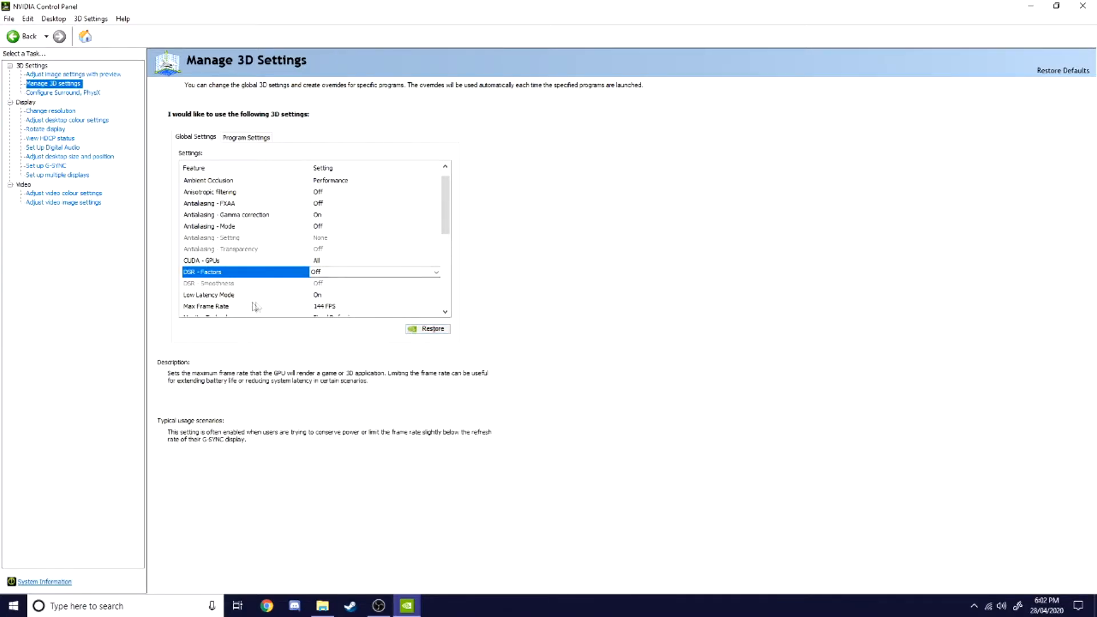
# Step: Set Low Latency Mode to On in the global 3D settings
pyautogui.click(327, 295)
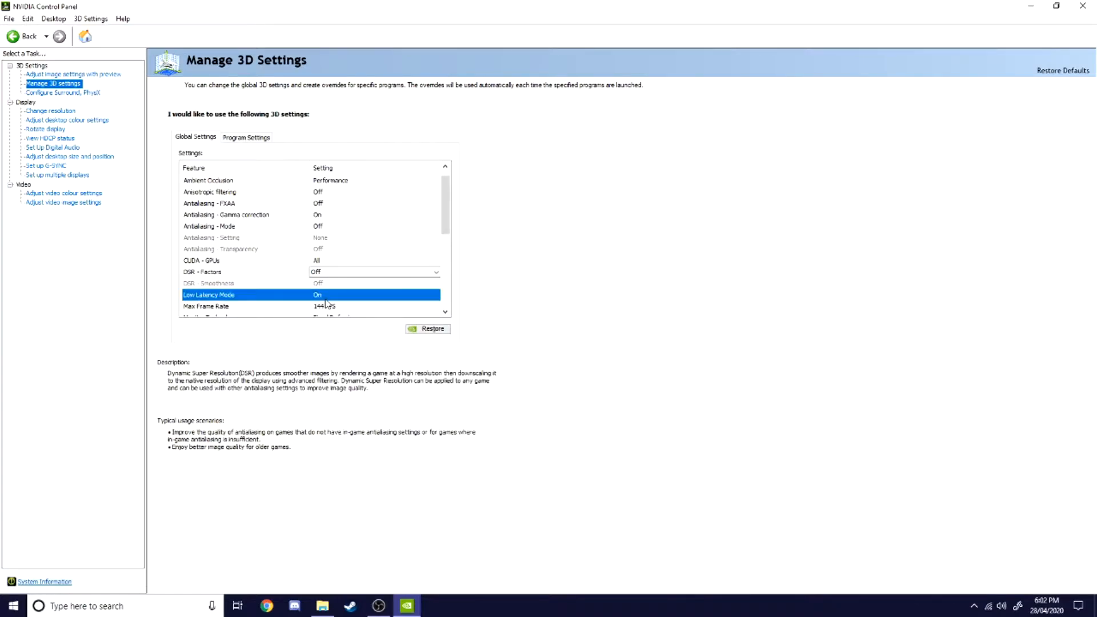
pyautogui.click(325, 297)
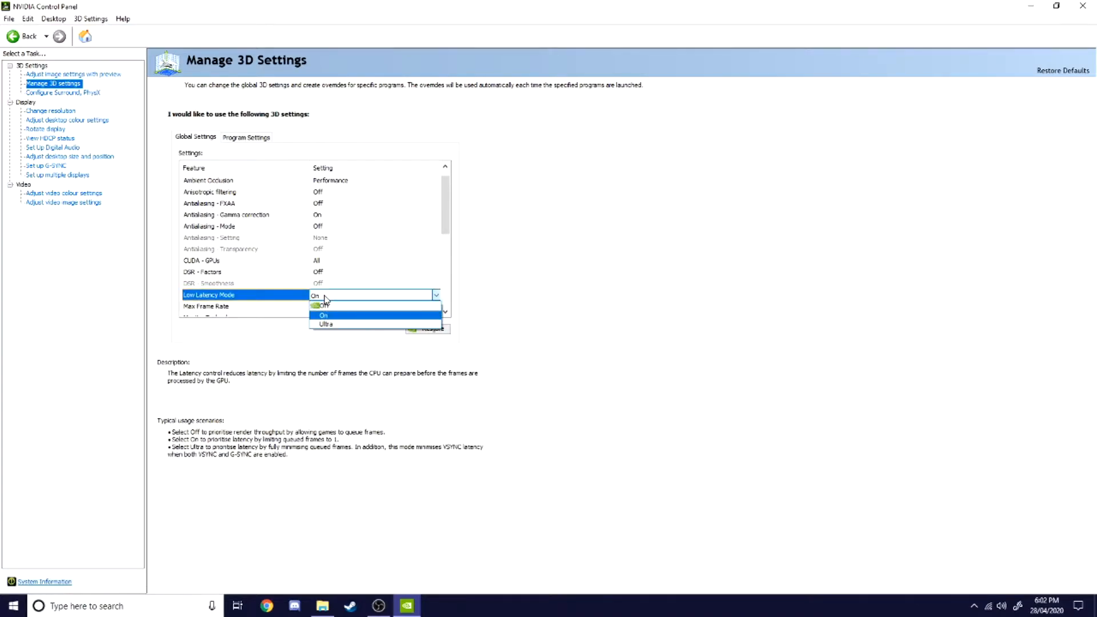
pyautogui.click(346, 325)
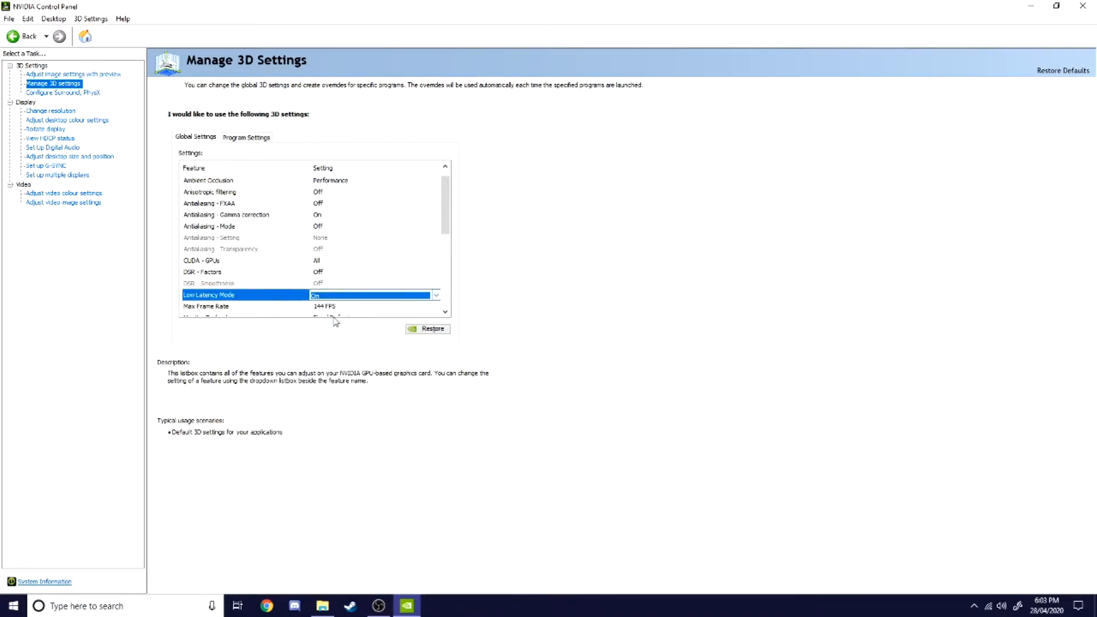
pyautogui.click(384, 295)
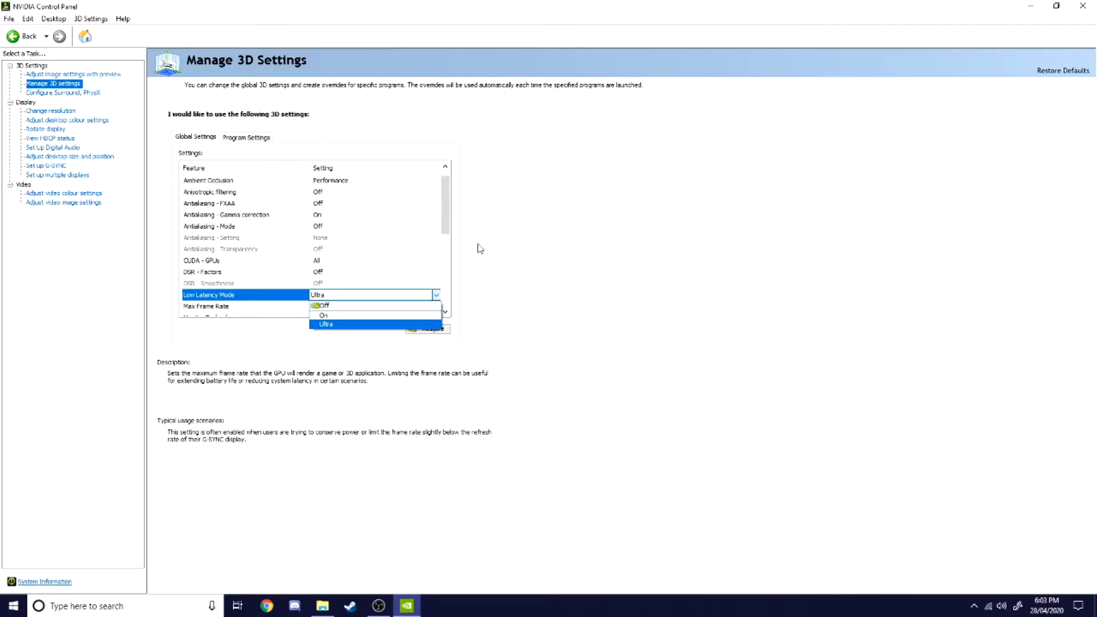
pyautogui.click(350, 316)
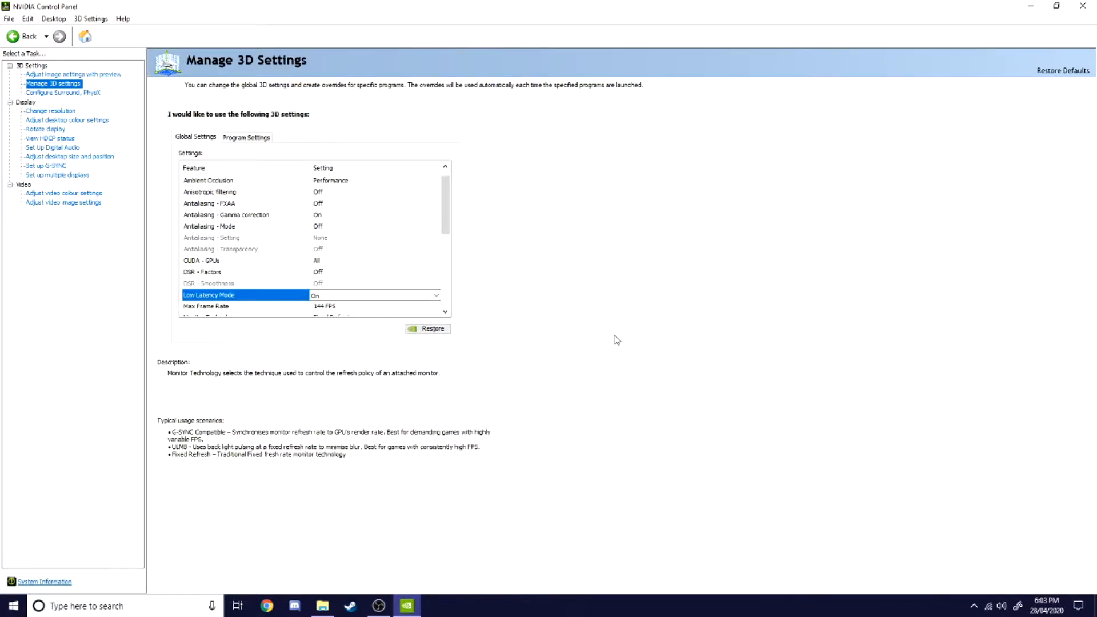
# Step: Set Max Frame Rate on at 144 FPS and confirm with OK
pyautogui.scroll(-3, 317, 229)
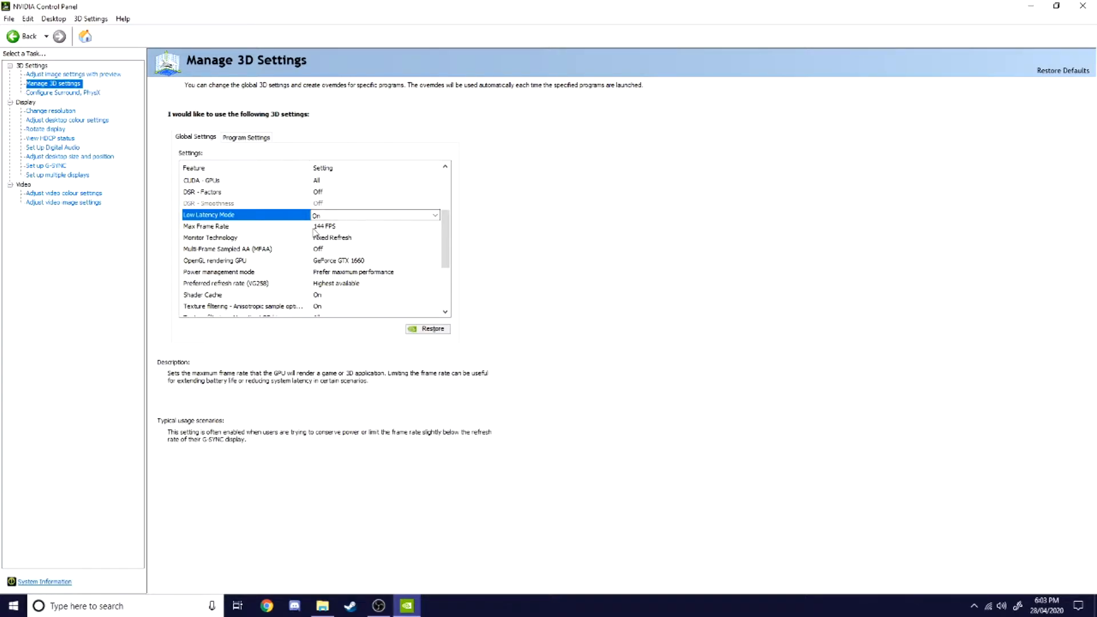
pyautogui.click(404, 228)
pyautogui.click(404, 229)
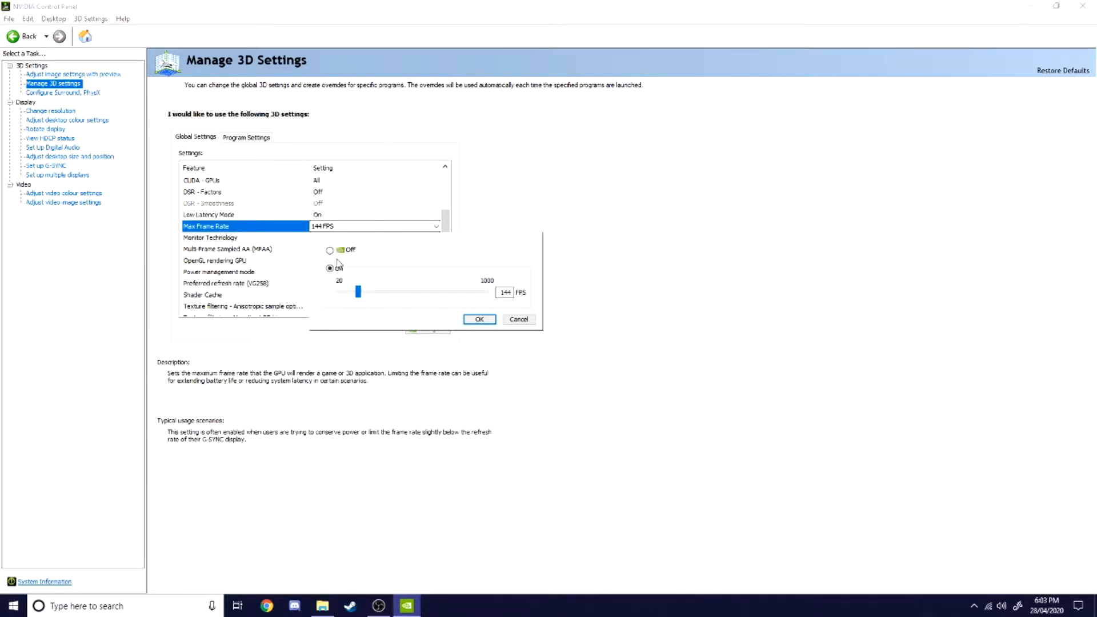
pyautogui.click(488, 319)
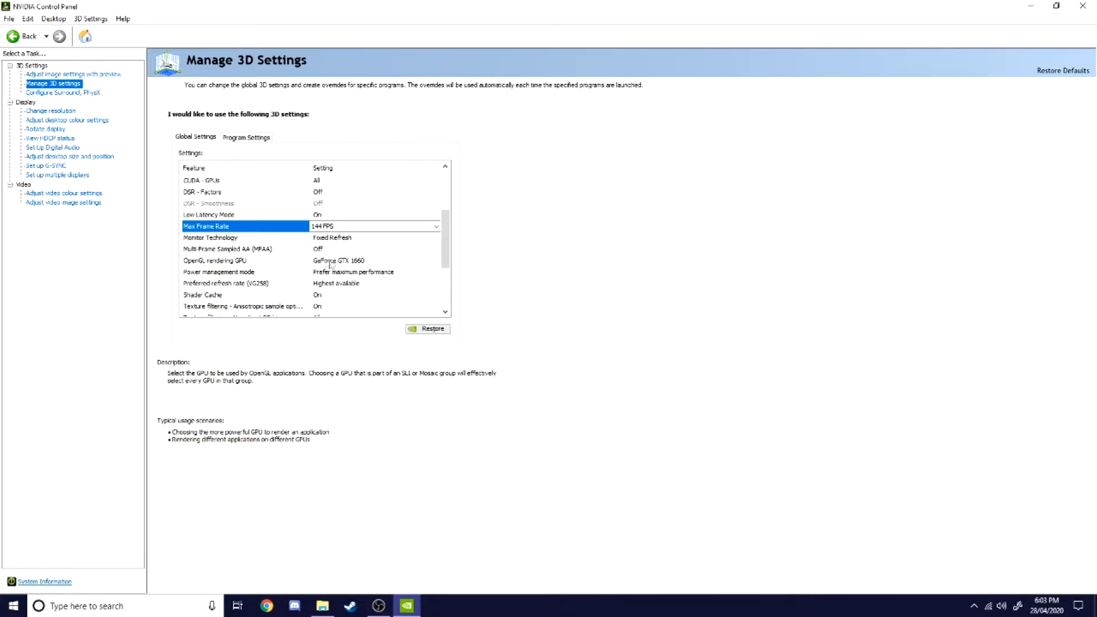
# Step: Set Monitor Technology to Fixed Refresh
pyautogui.click(413, 238)
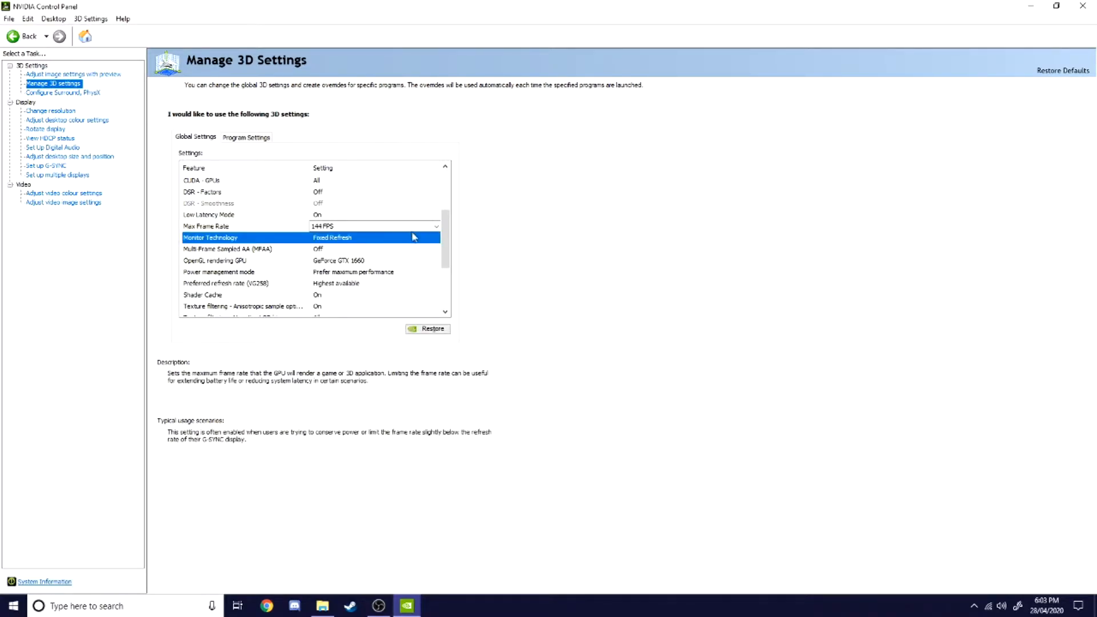
pyautogui.click(399, 236)
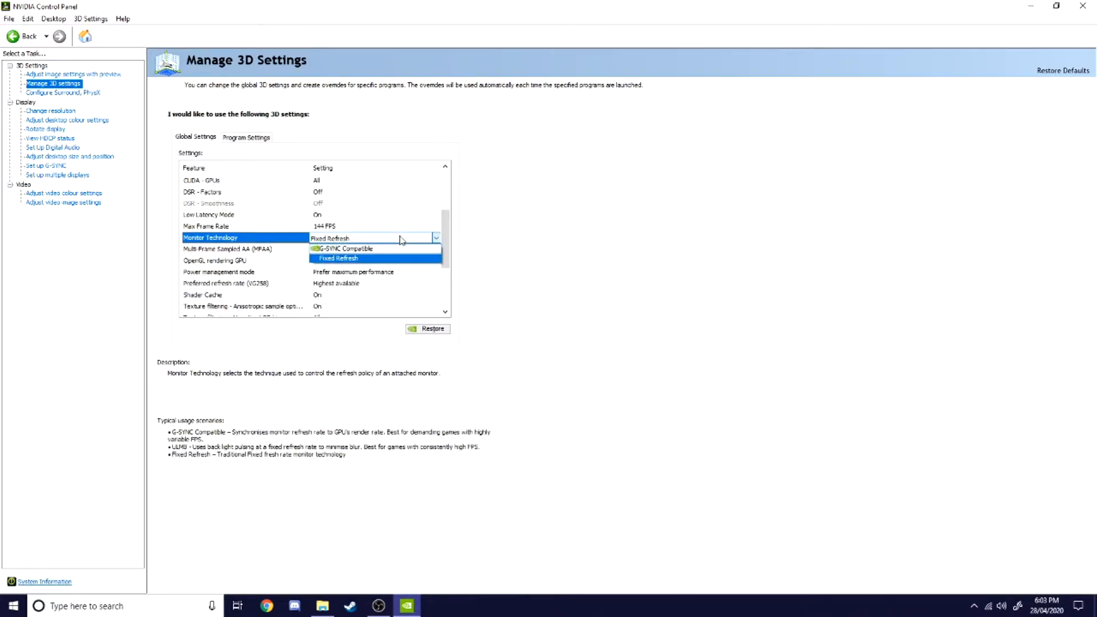
pyautogui.click(351, 258)
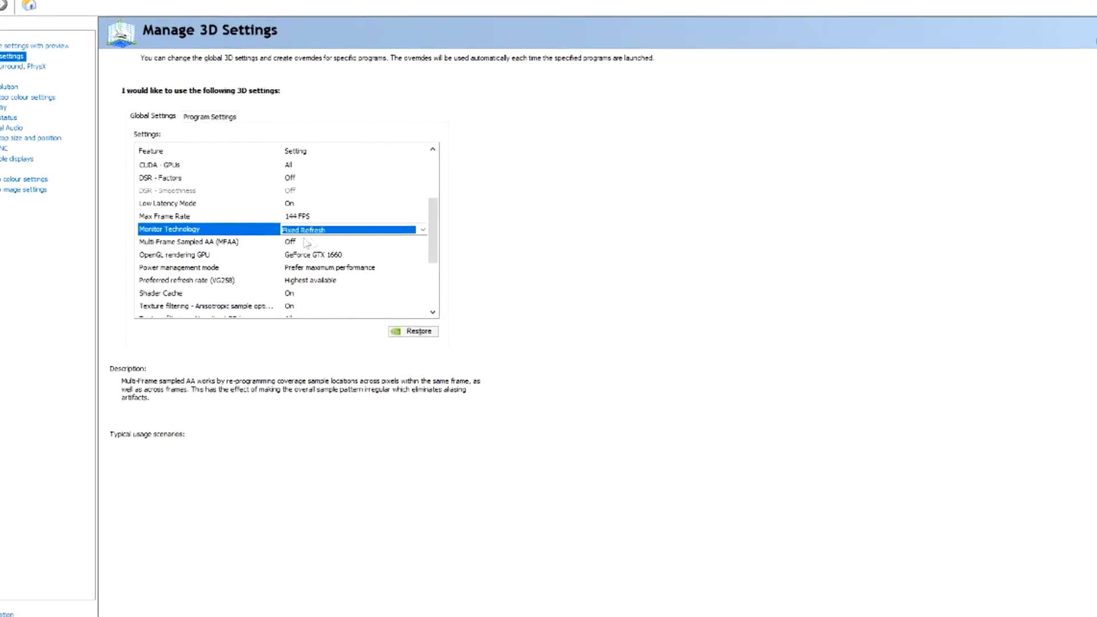
# Step: Scroll through the remaining global 3D settings to review their values
pyautogui.click(337, 252)
pyautogui.click(336, 252)
pyautogui.click(334, 275)
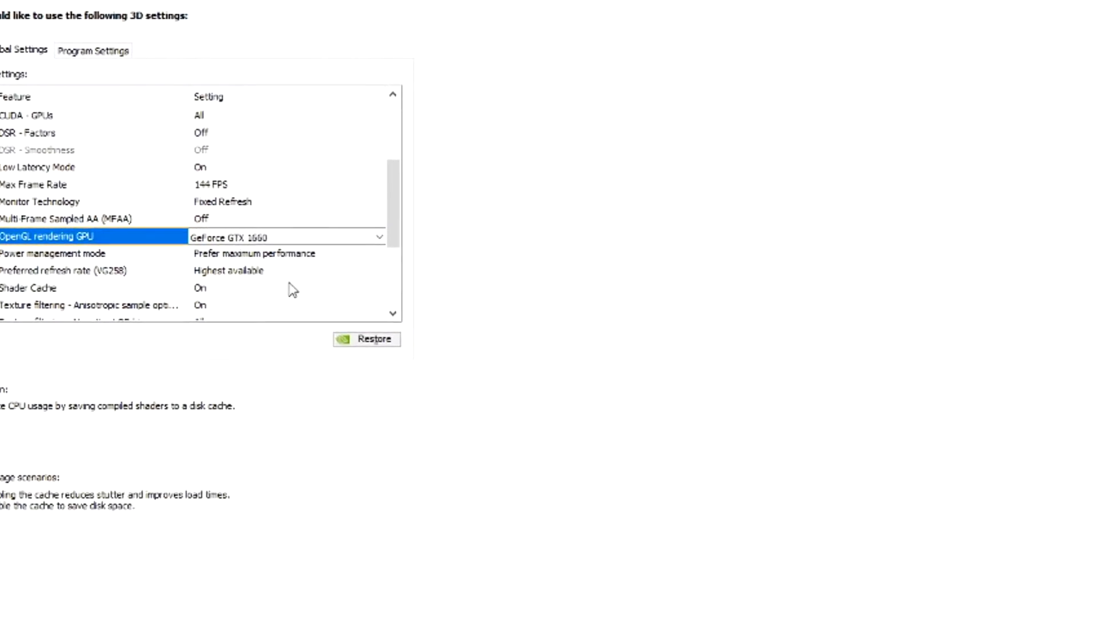
pyautogui.moveTo(395, 232); pyautogui.dragTo(386, 260)
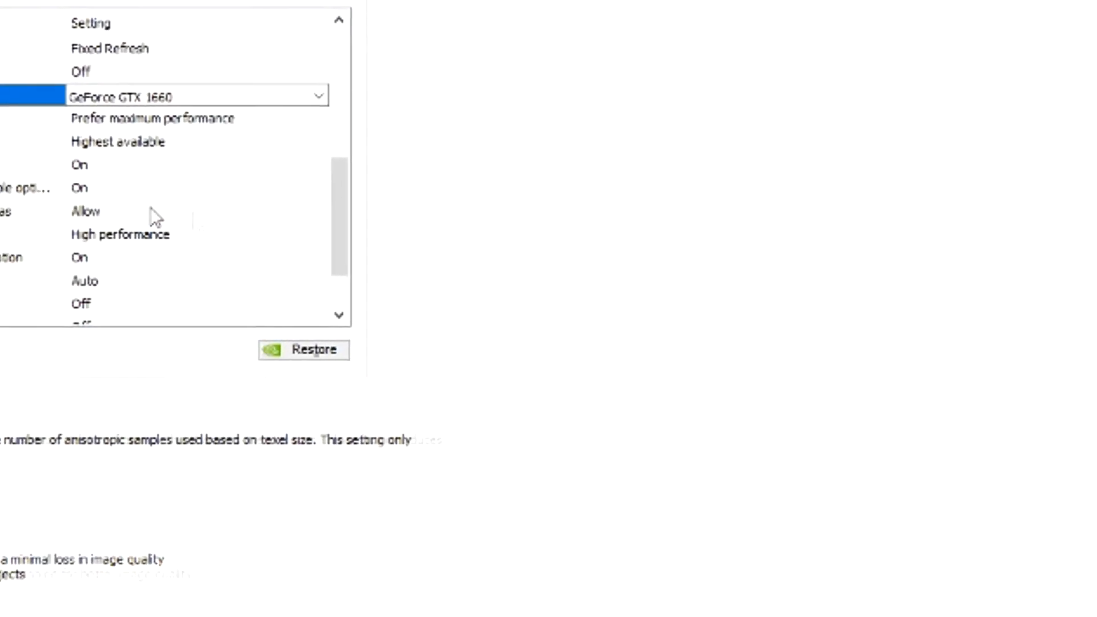
pyautogui.click(62, 192)
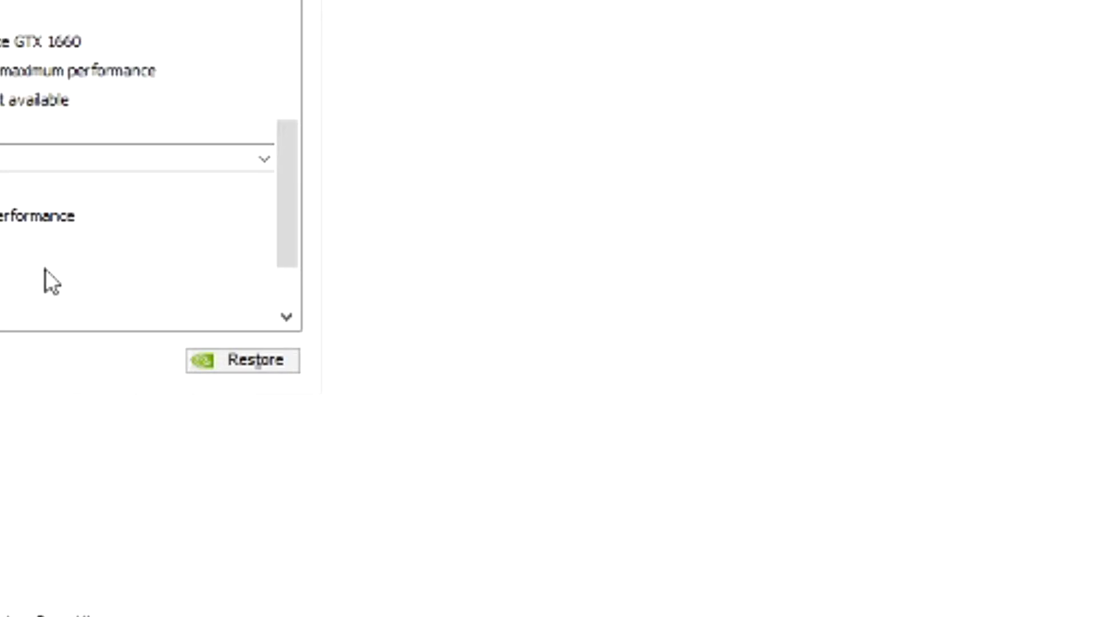
pyautogui.moveTo(289, 255); pyautogui.dragTo(292, 283)
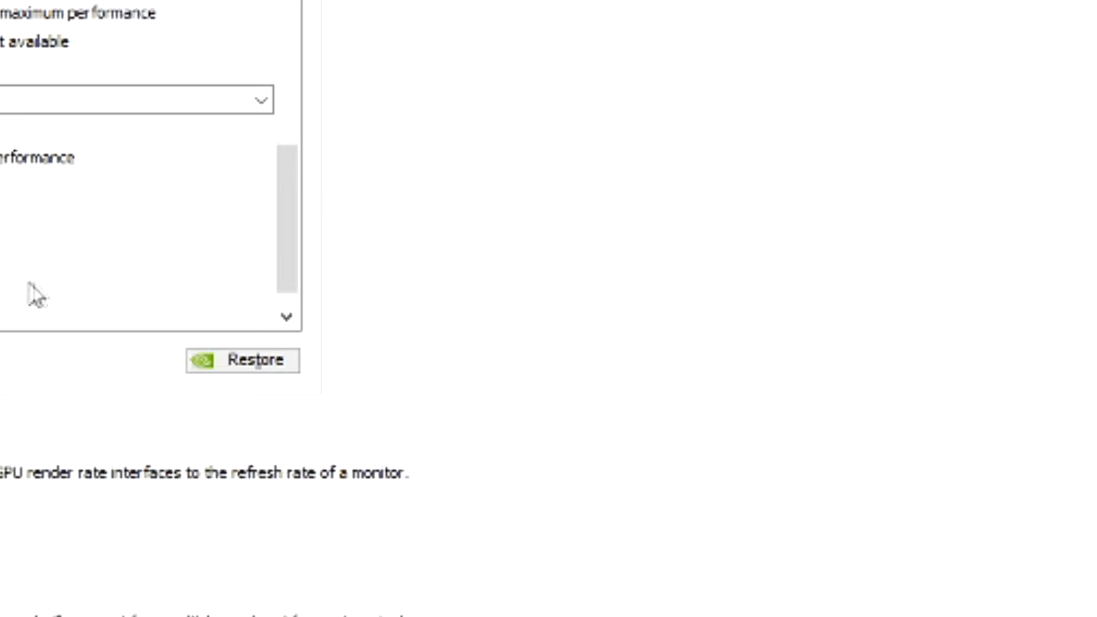
pyautogui.click(287, 315)
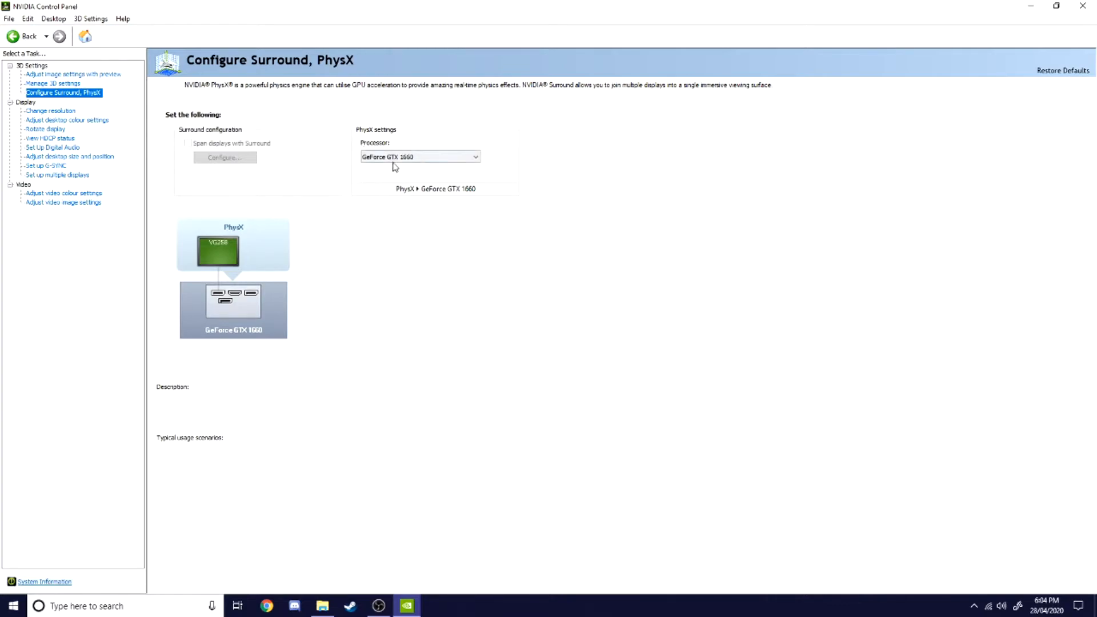
# Step: Set the PhysX processor to GeForce GTX 1660
pyautogui.click(394, 160)
pyautogui.click(370, 189)
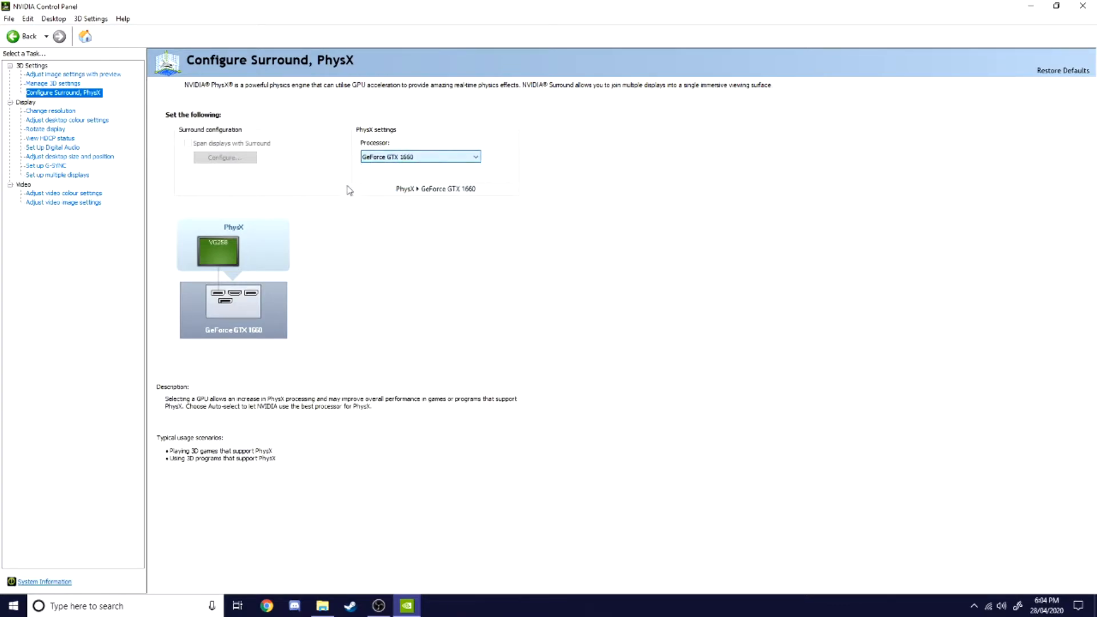
# Step: Select 1920 × 1080 under PC as the display resolution on the Change Resolution page
pyautogui.click(52, 111)
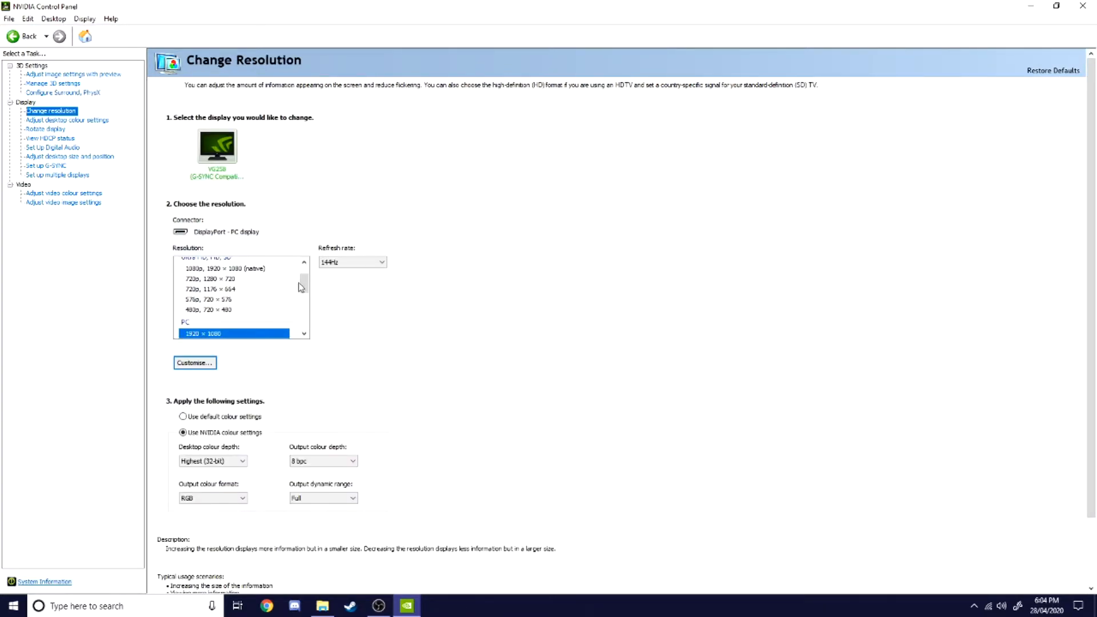
pyautogui.moveTo(307, 289); pyautogui.dragTo(302, 299)
pyautogui.click(207, 291)
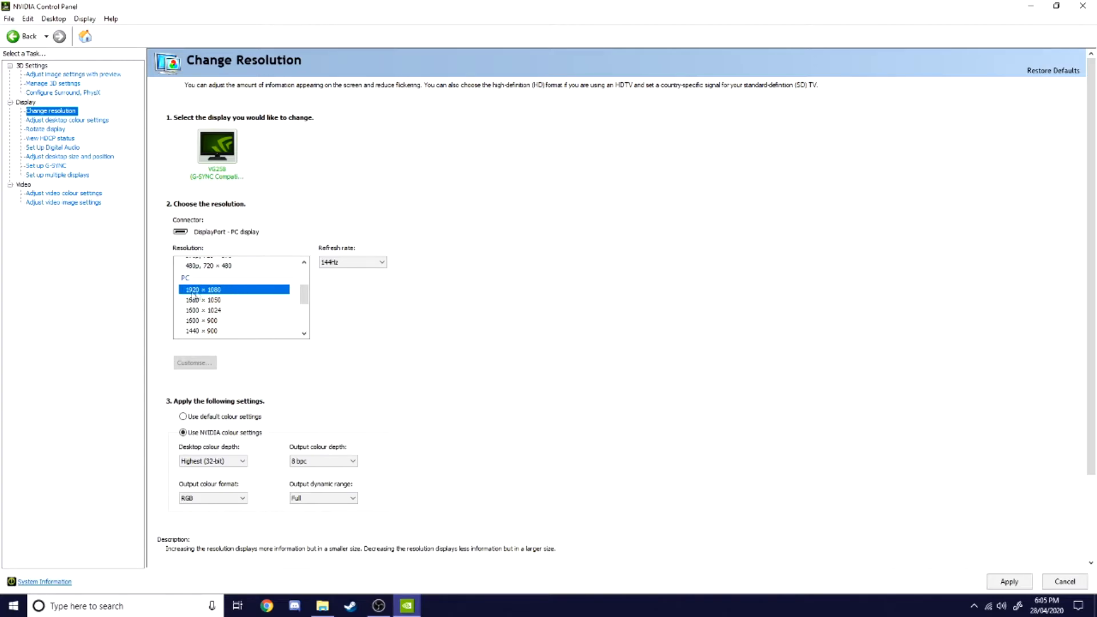
pyautogui.scroll(3, 193, 296)
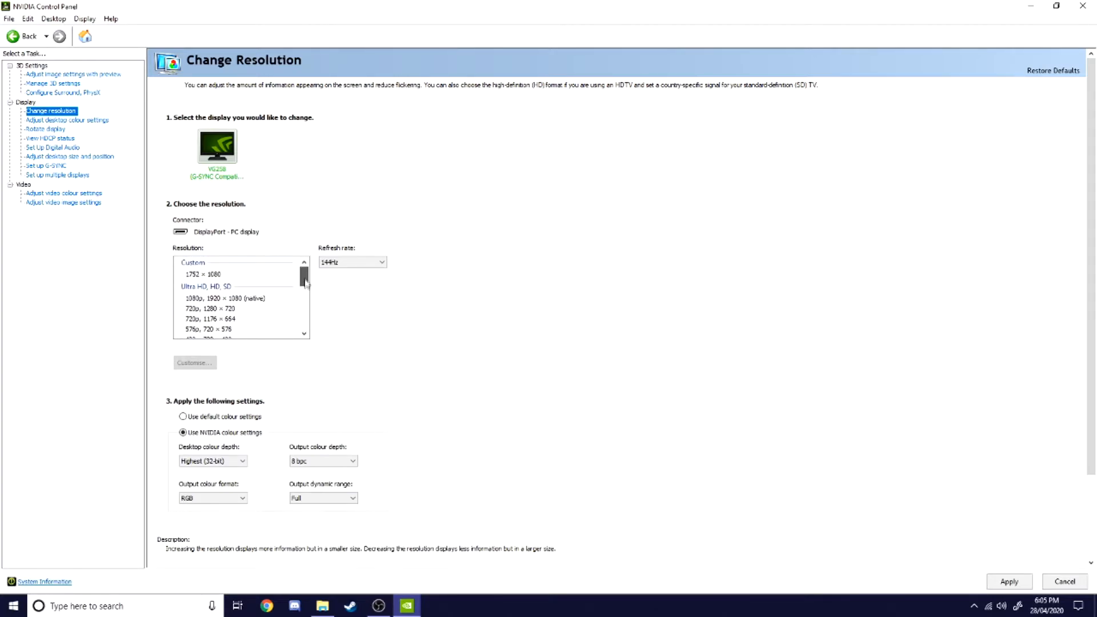
pyautogui.click(221, 297)
pyautogui.scroll(-2, 234, 309)
pyautogui.click(233, 310)
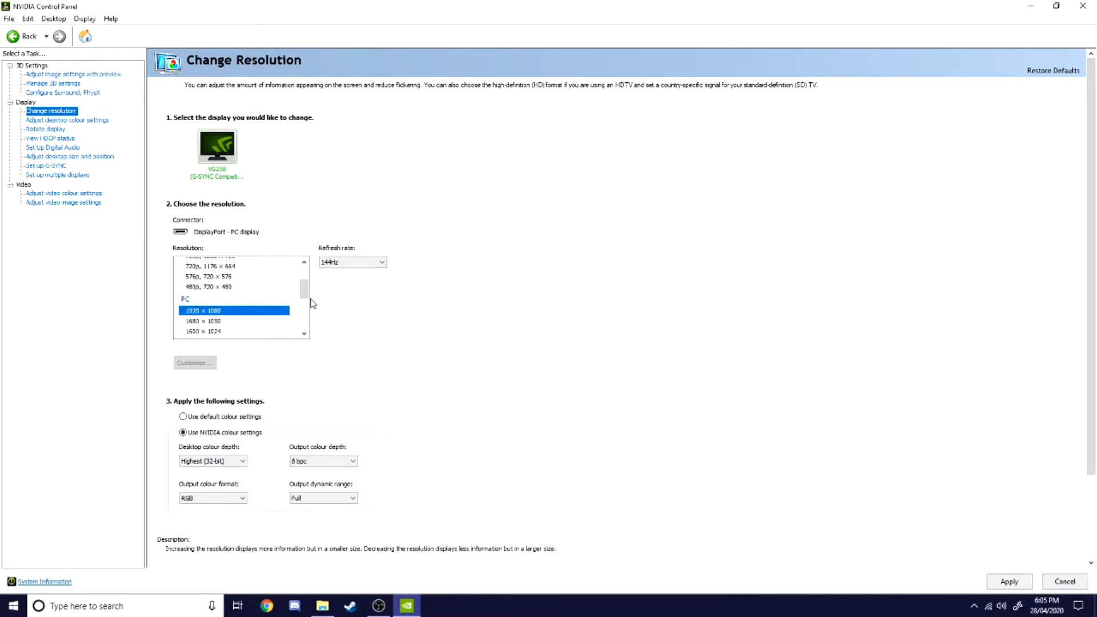
# Step: Browse the desktop colour, rotate display and HDCP status pages, declining to apply the unsaved change
pyautogui.click(55, 120)
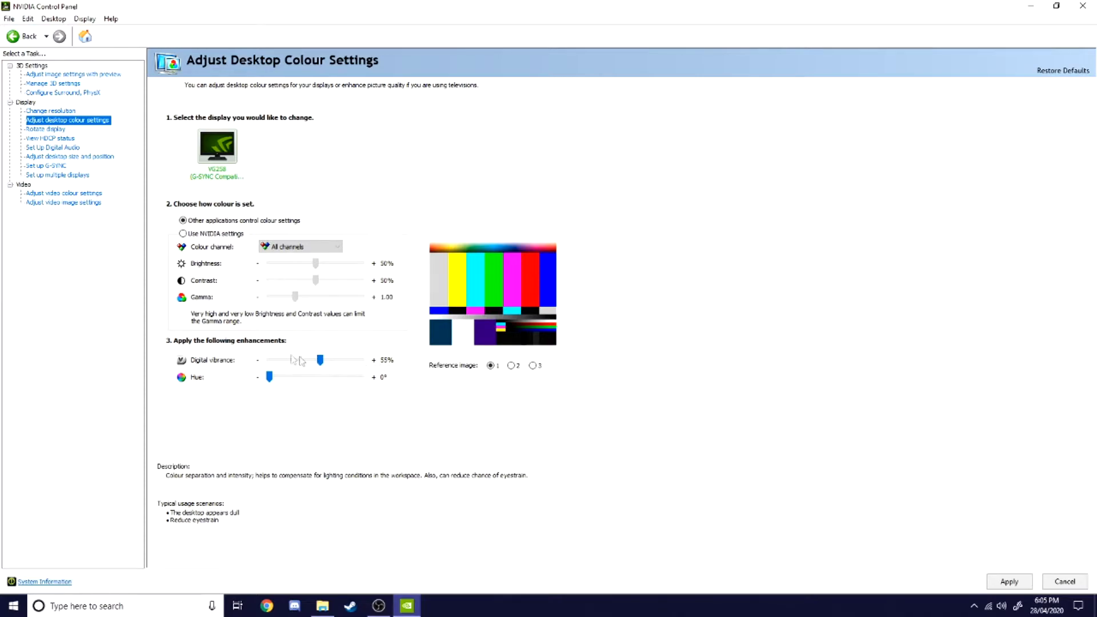
pyautogui.moveTo(320, 360)
pyautogui.mouseDown()
pyautogui.moveTo(329, 364)
pyautogui.moveTo(319, 362)
pyautogui.mouseUp()
pyautogui.click(46, 129)
pyautogui.click(59, 139)
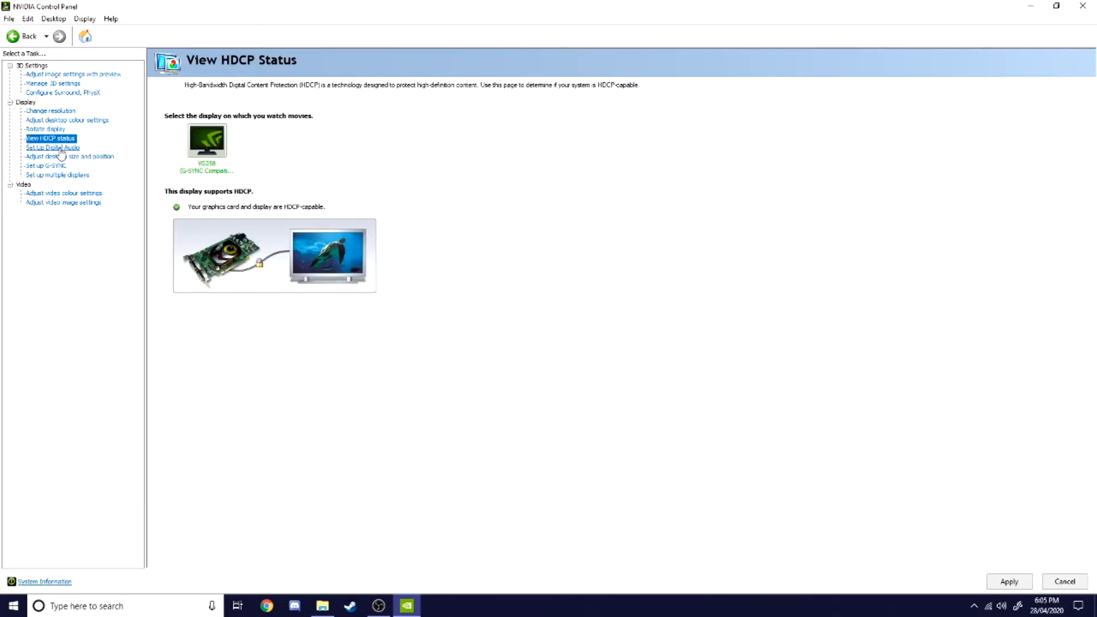
pyautogui.click(57, 148)
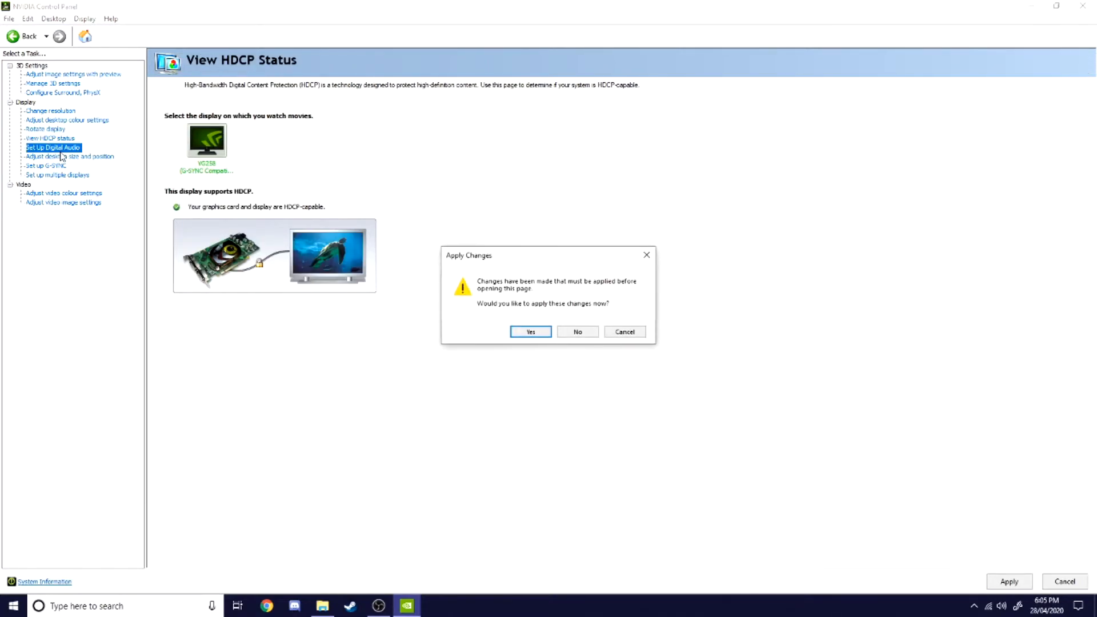
pyautogui.click(590, 334)
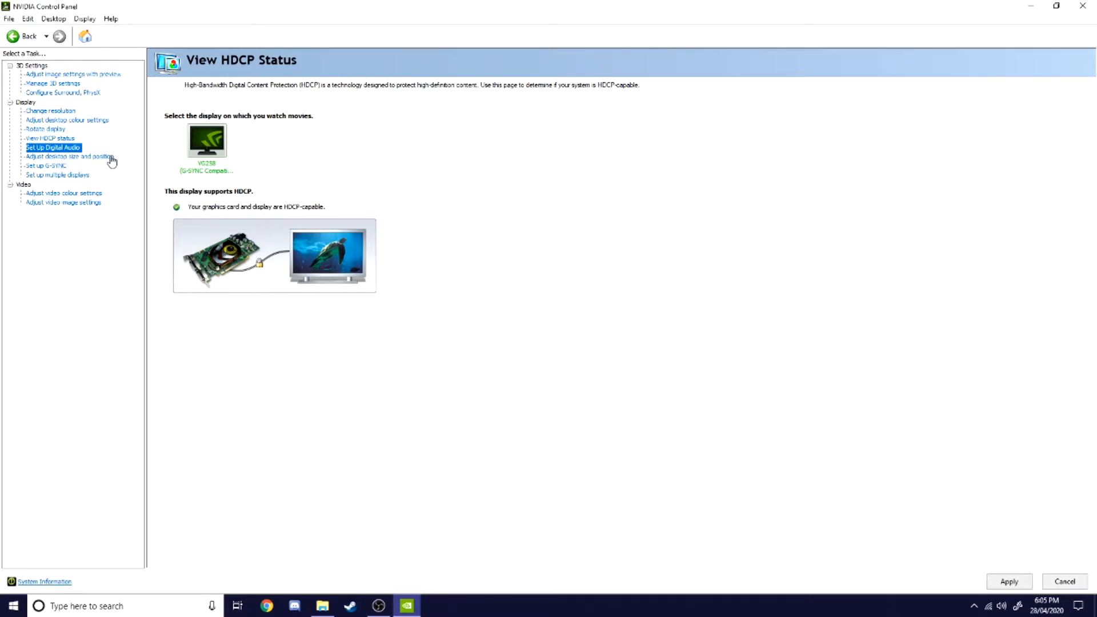
# Step: Set scaling to be performed on Display, untick the override option, and apply the desktop size settings
pyautogui.click(93, 158)
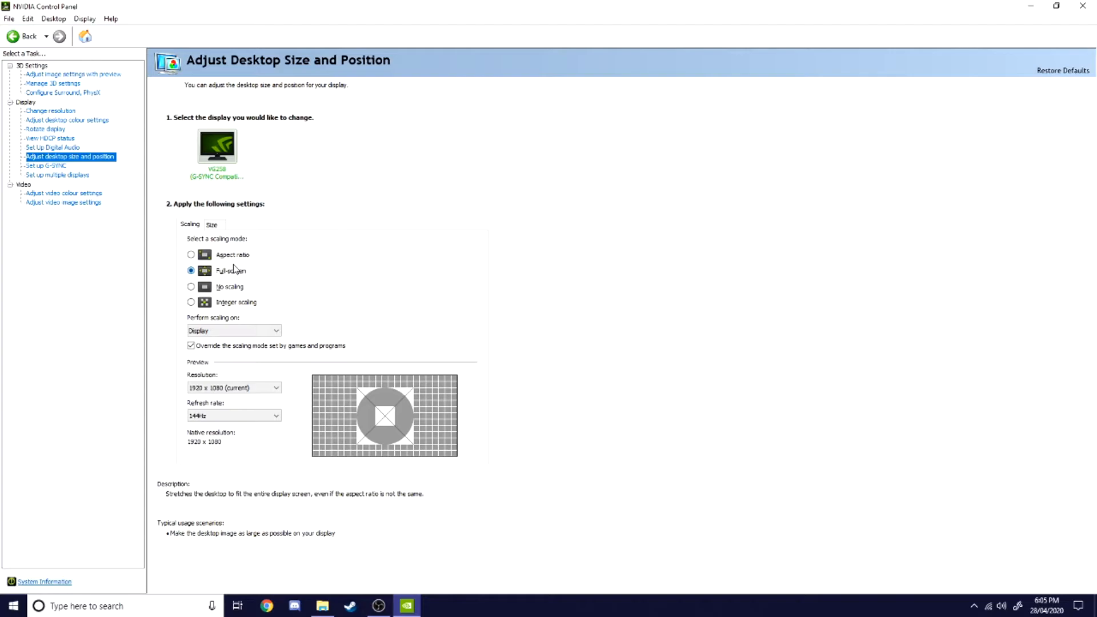
pyautogui.click(210, 331)
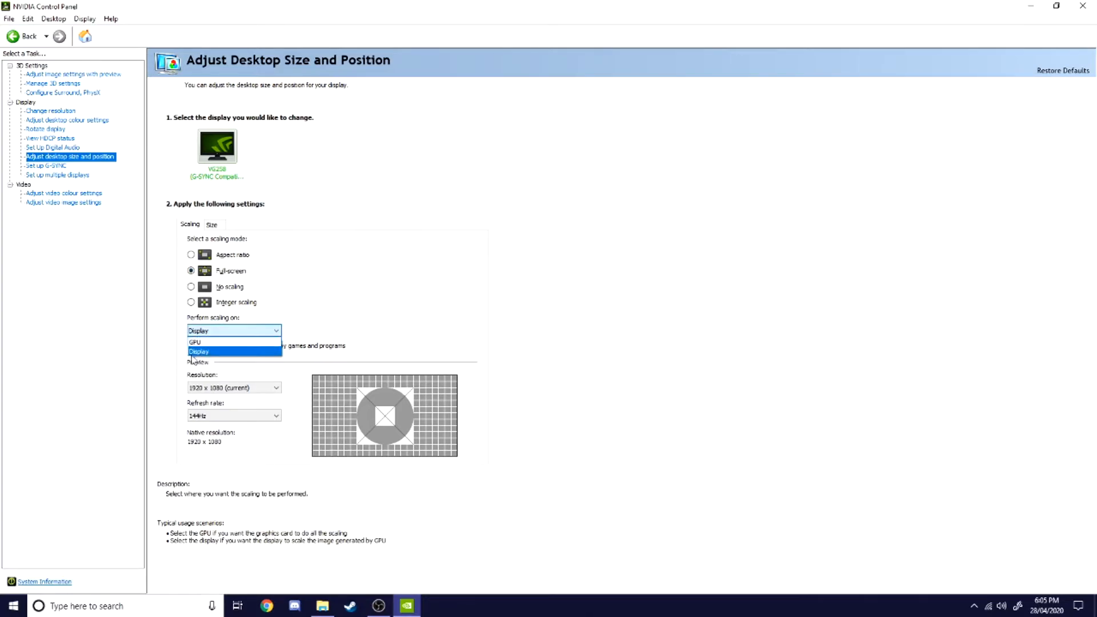
pyautogui.click(204, 352)
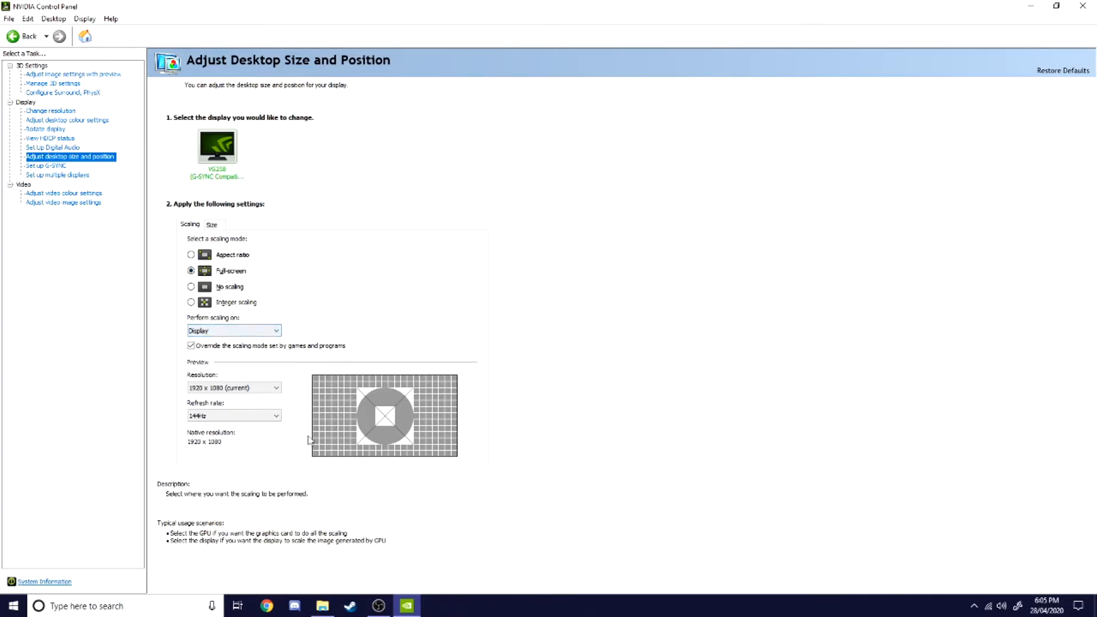
pyautogui.click(221, 389)
pyautogui.click(220, 393)
pyautogui.click(234, 330)
pyautogui.click(217, 352)
pyautogui.click(1016, 579)
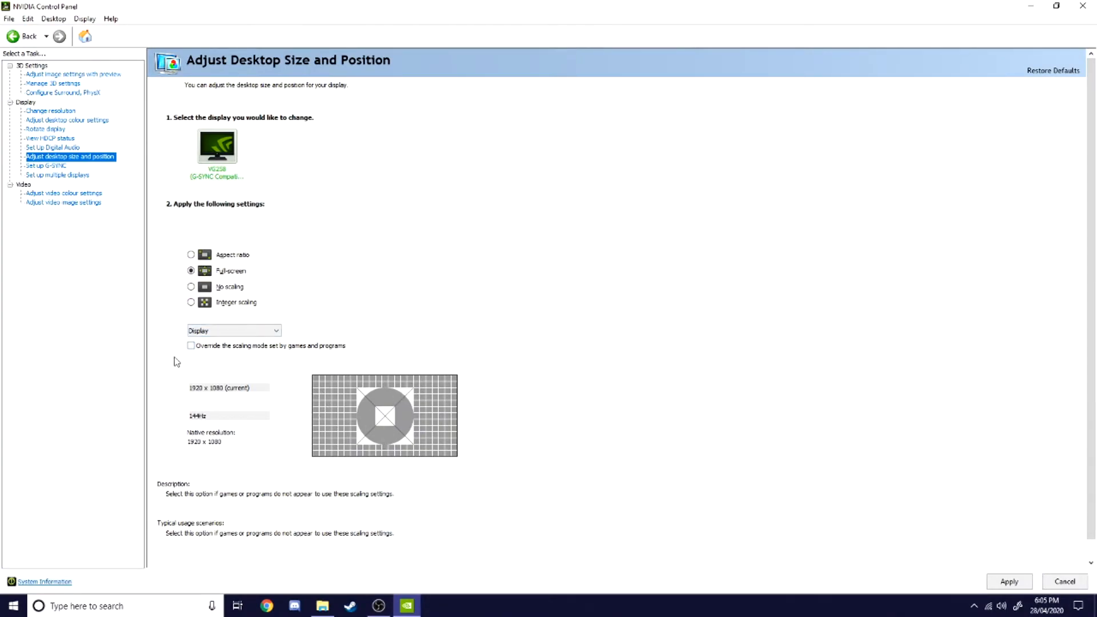
# Step: Pick 1920 x 1080 (current) and 144Hz for the scaling preview, then leave for G-SYNC without applying
pyautogui.click(226, 388)
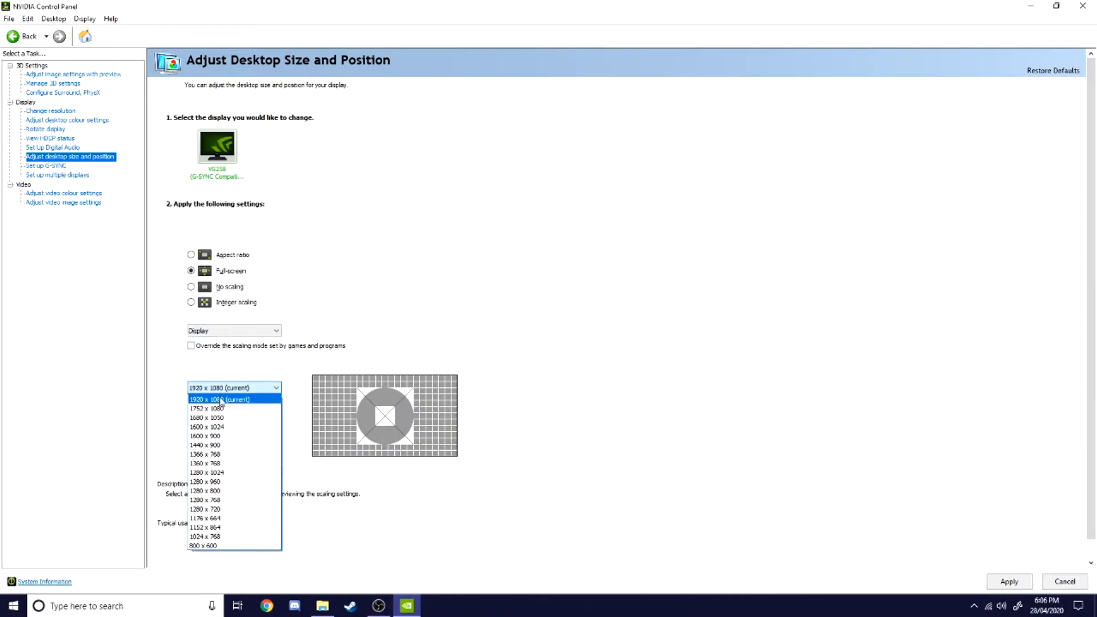
pyautogui.click(231, 399)
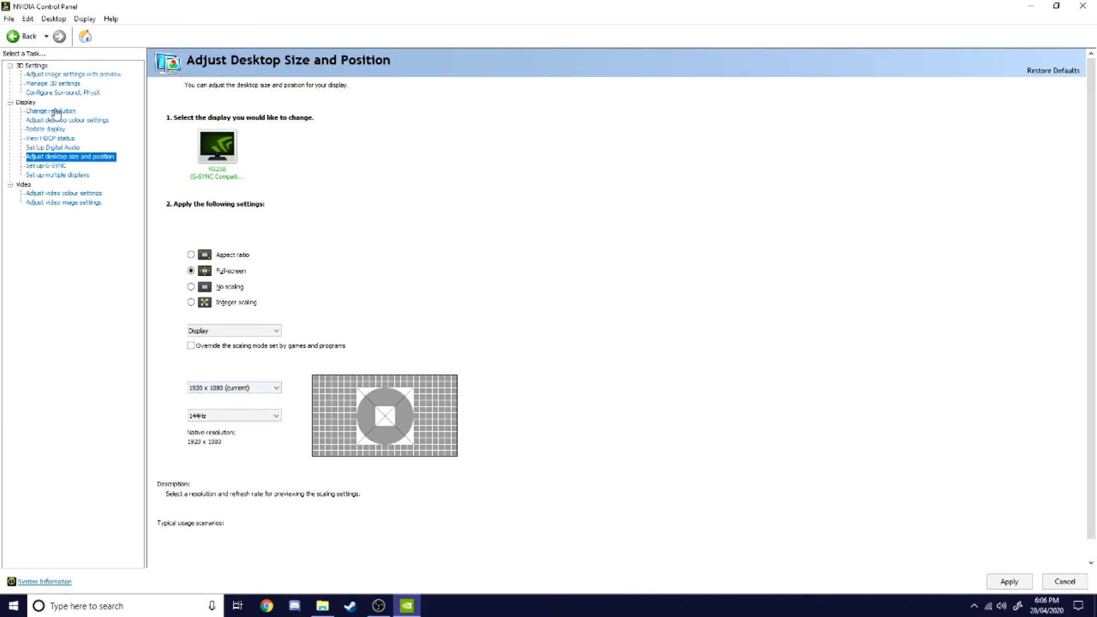
pyautogui.click(231, 415)
pyautogui.click(252, 424)
pyautogui.click(46, 165)
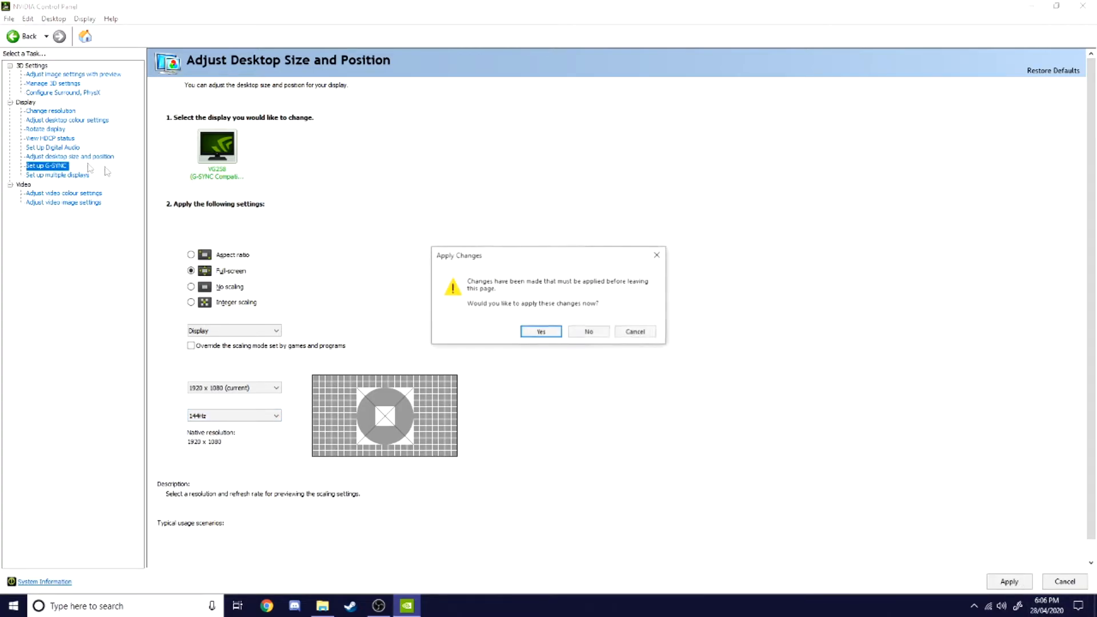
pyautogui.click(588, 332)
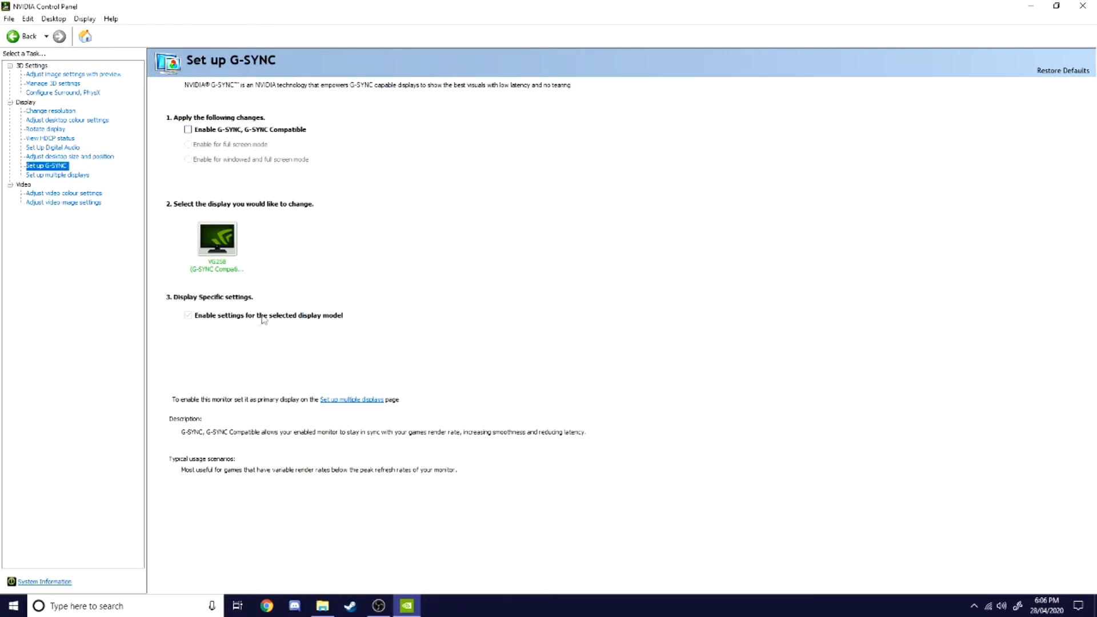
# Step: Try to switch scaling to be performed on the GPU on the desktop size page
pyautogui.click(63, 156)
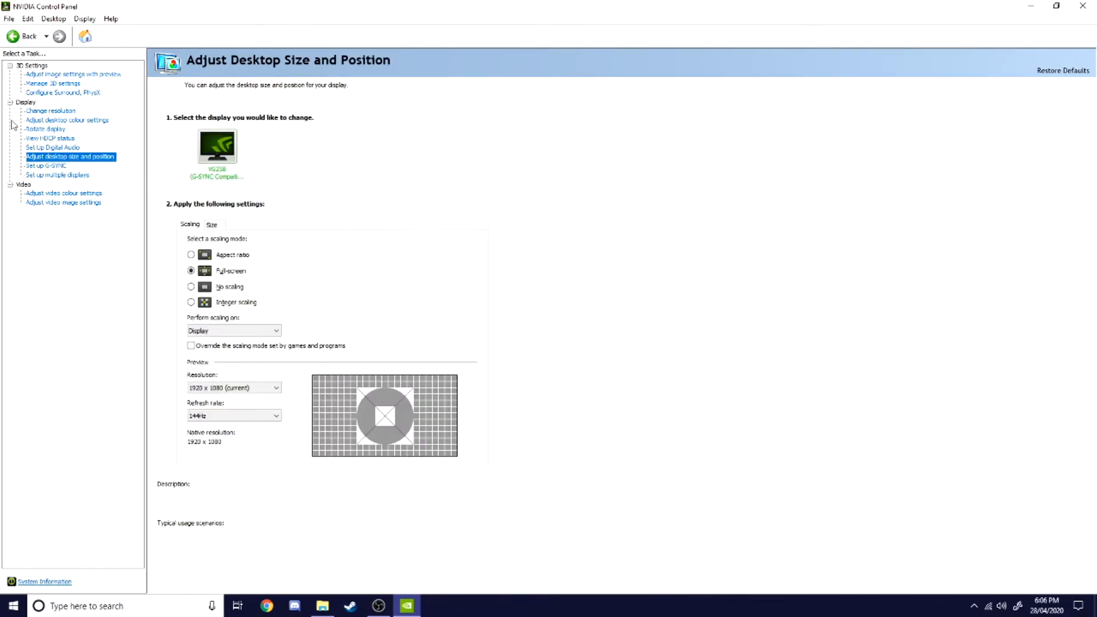
pyautogui.click(214, 331)
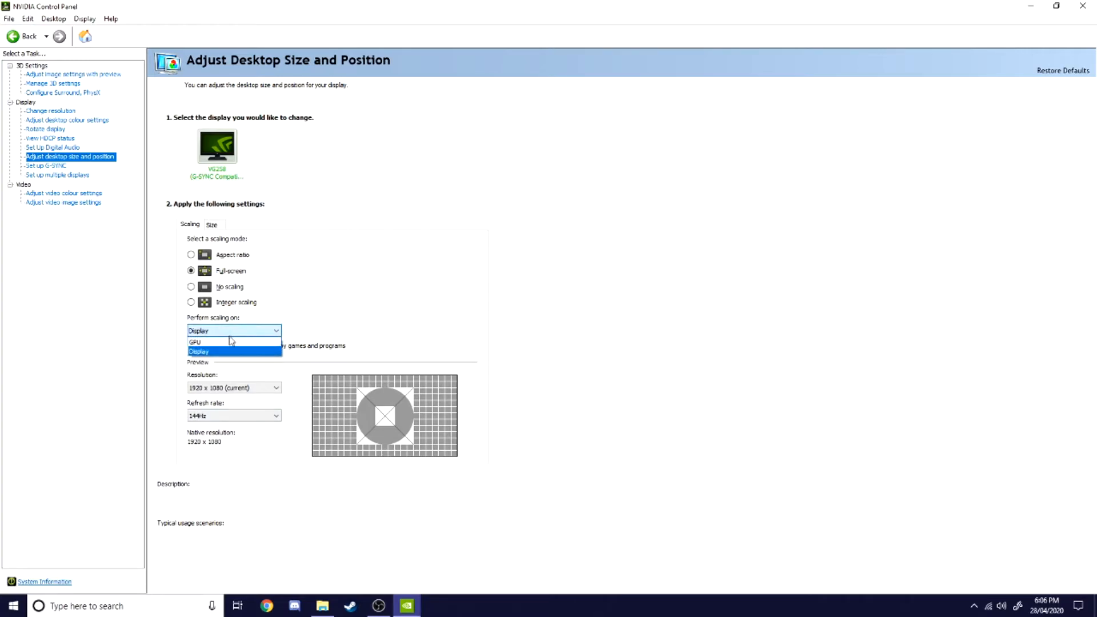
pyautogui.click(229, 342)
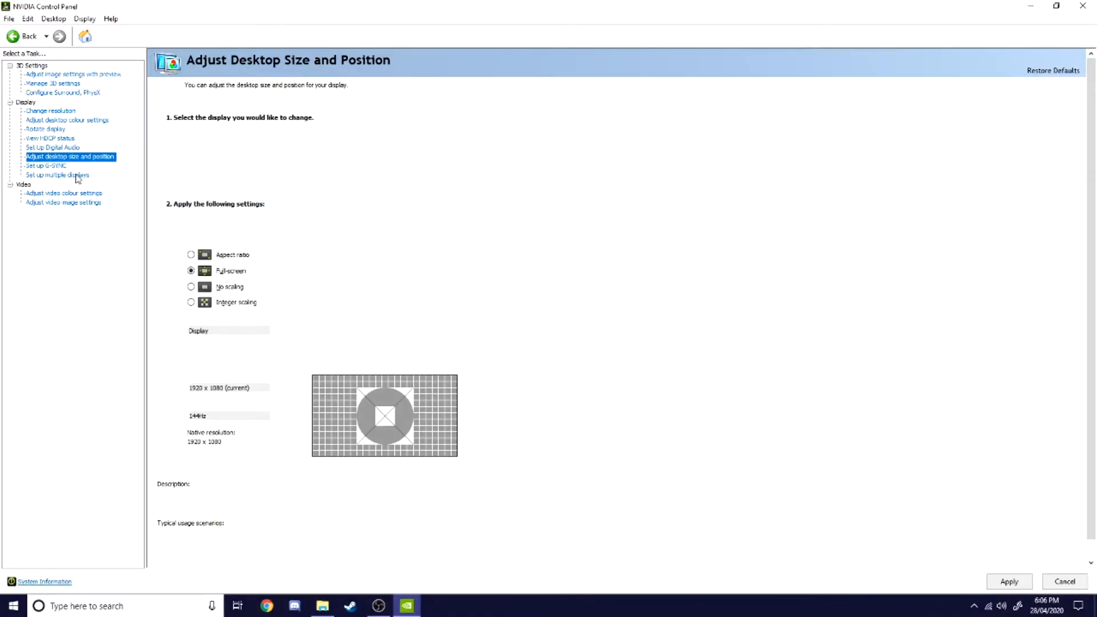
# Step: Switch video colour adjustments to the NVIDIA settings with Full (0-255) dynamic range, apply and keep the changes
pyautogui.click(73, 176)
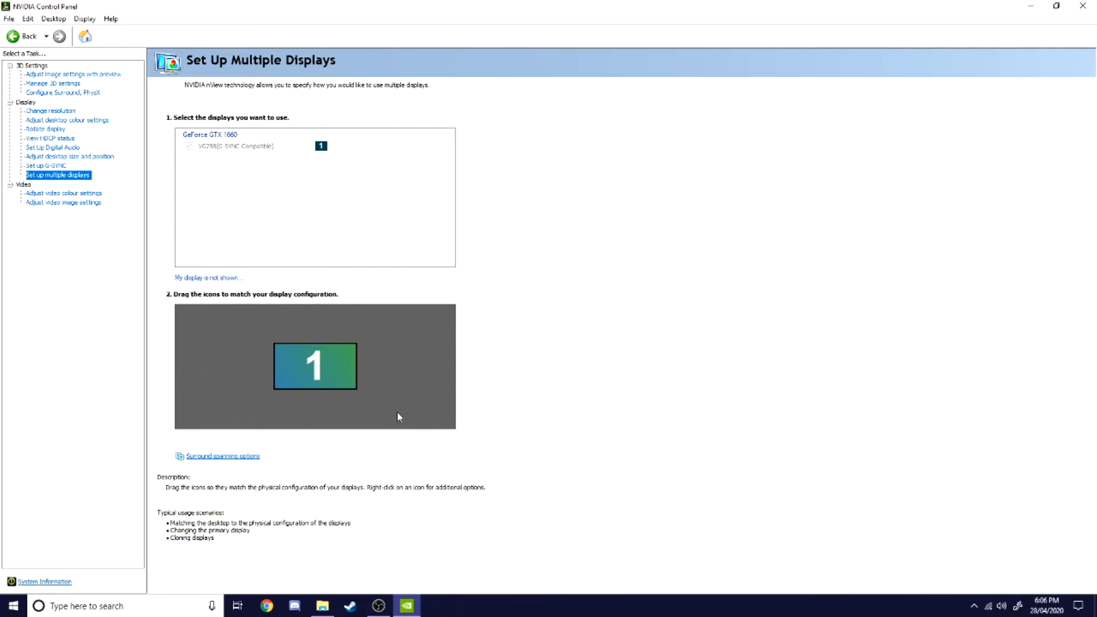
pyautogui.click(61, 194)
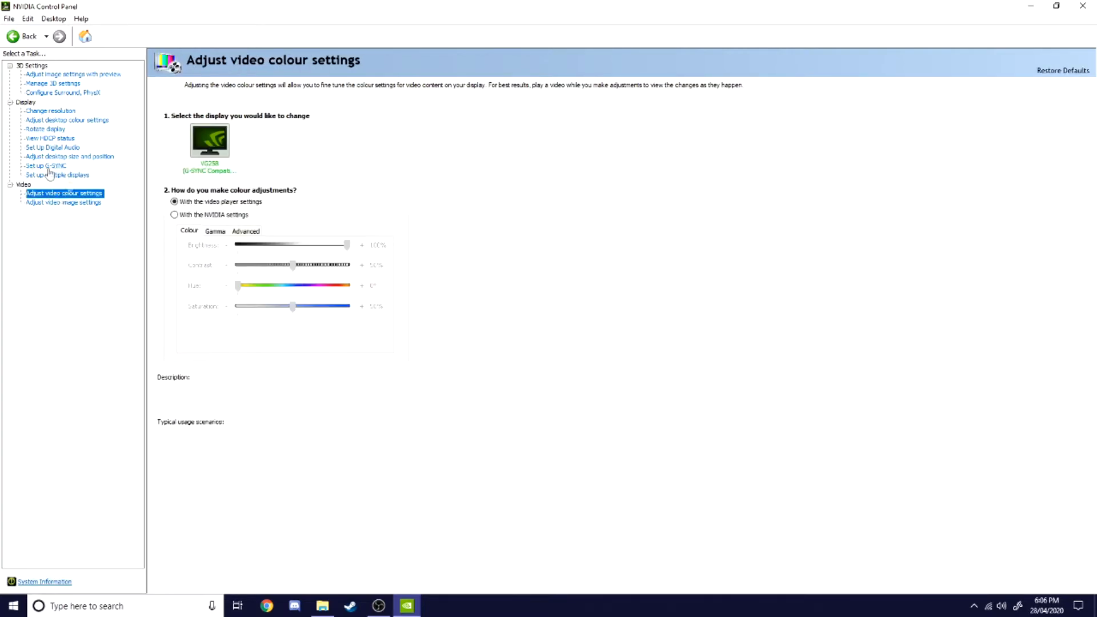
pyautogui.click(204, 216)
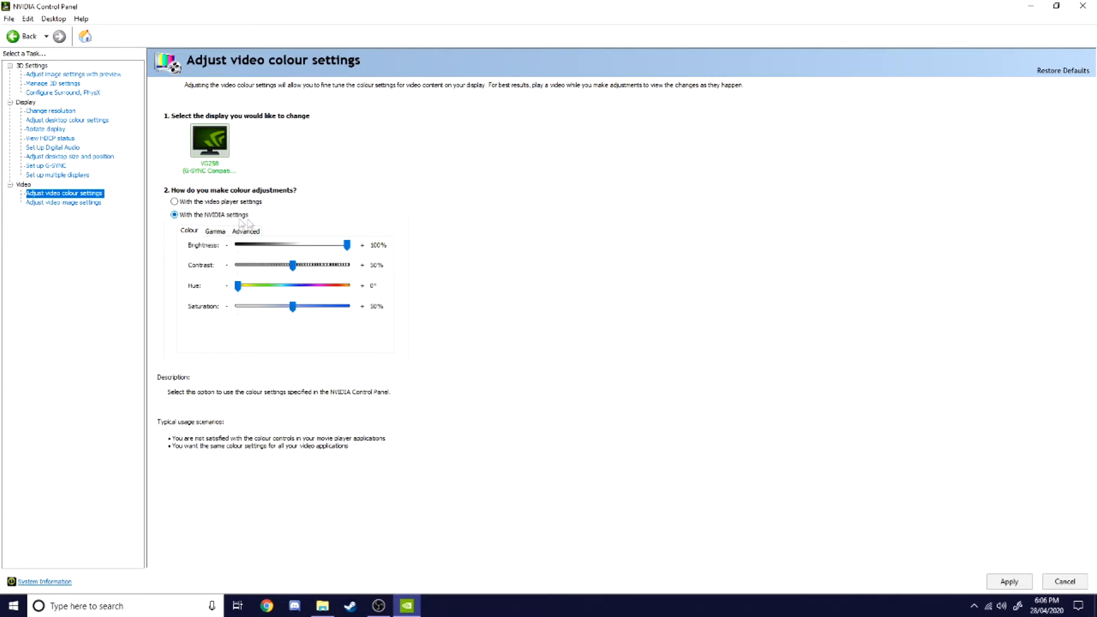
pyautogui.click(246, 230)
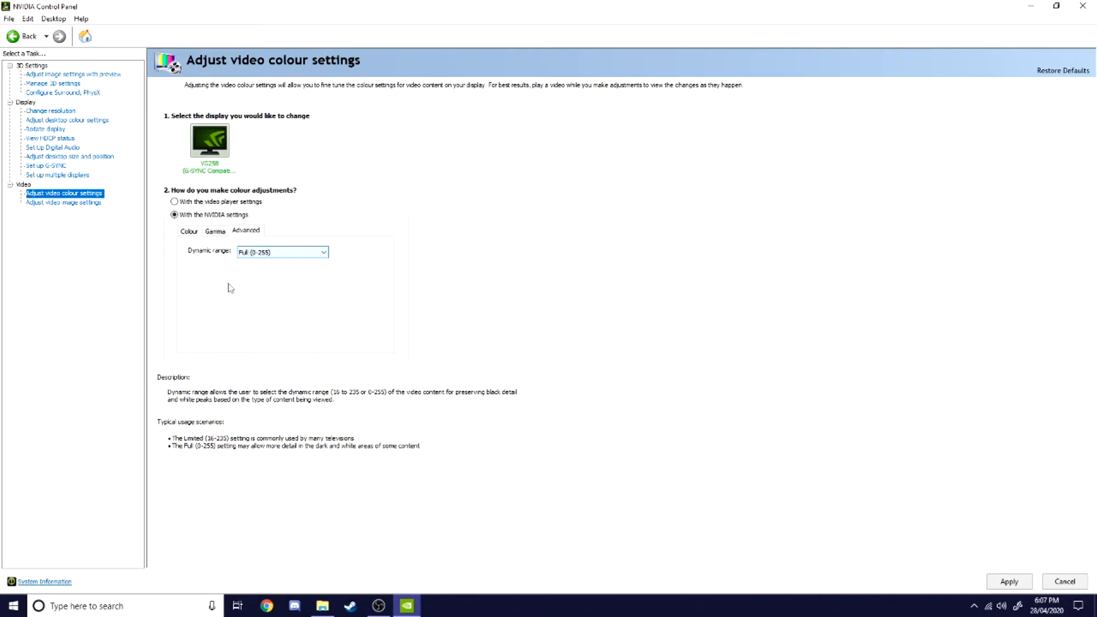
pyautogui.click(257, 255)
pyautogui.click(252, 263)
pyautogui.click(246, 253)
pyautogui.click(222, 233)
pyautogui.click(221, 233)
pyautogui.click(191, 231)
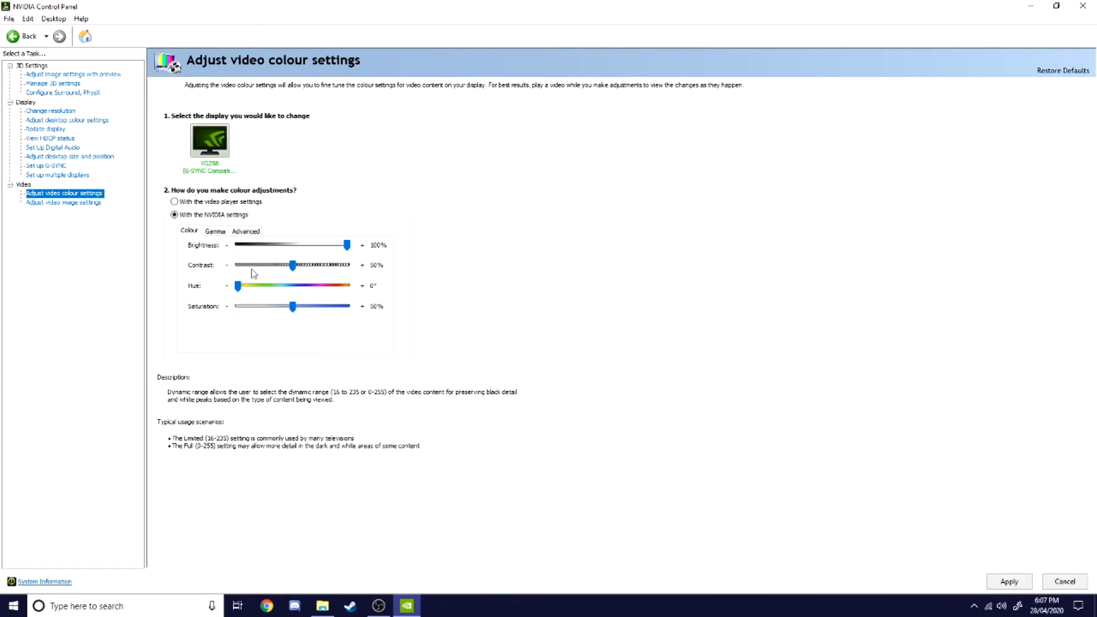
pyautogui.click(1008, 580)
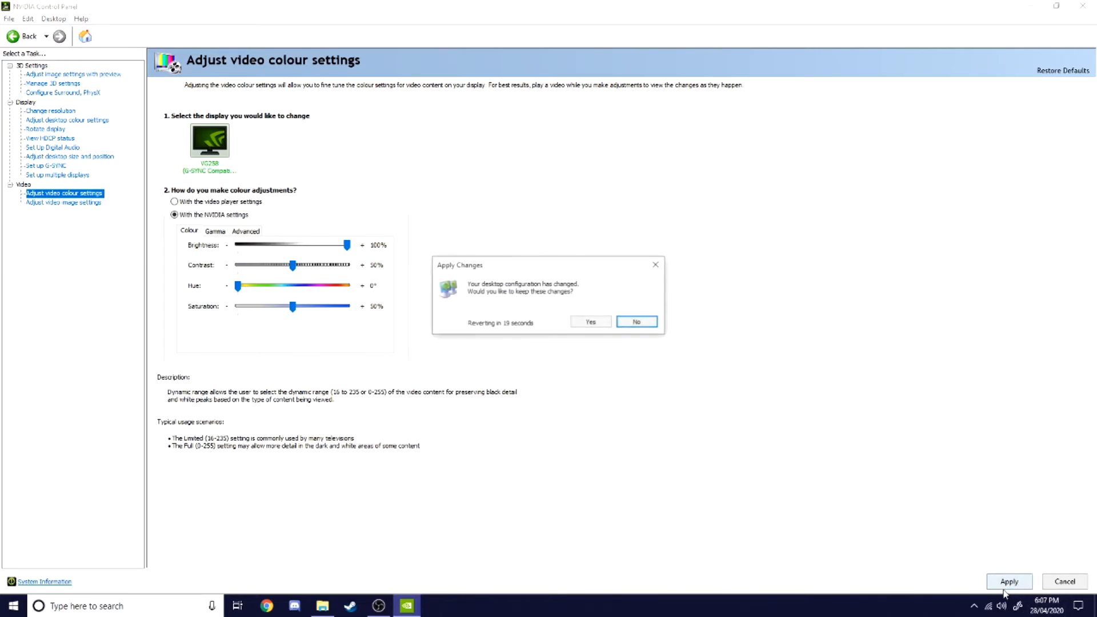
pyautogui.click(591, 330)
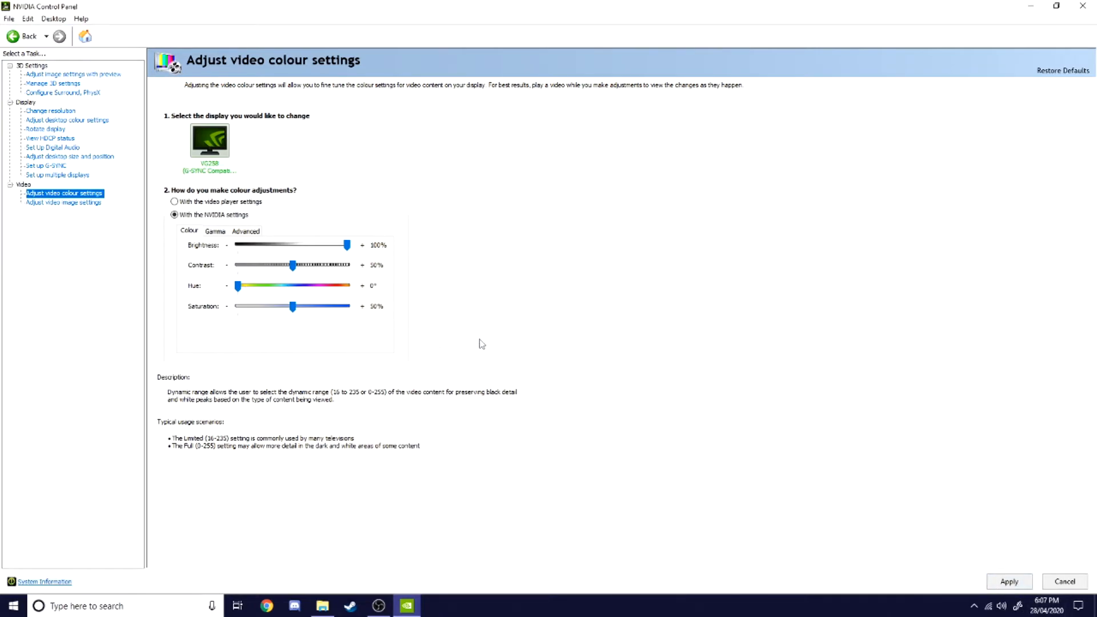
# Step: Review the video image settings page and close the control panel
pyautogui.click(86, 204)
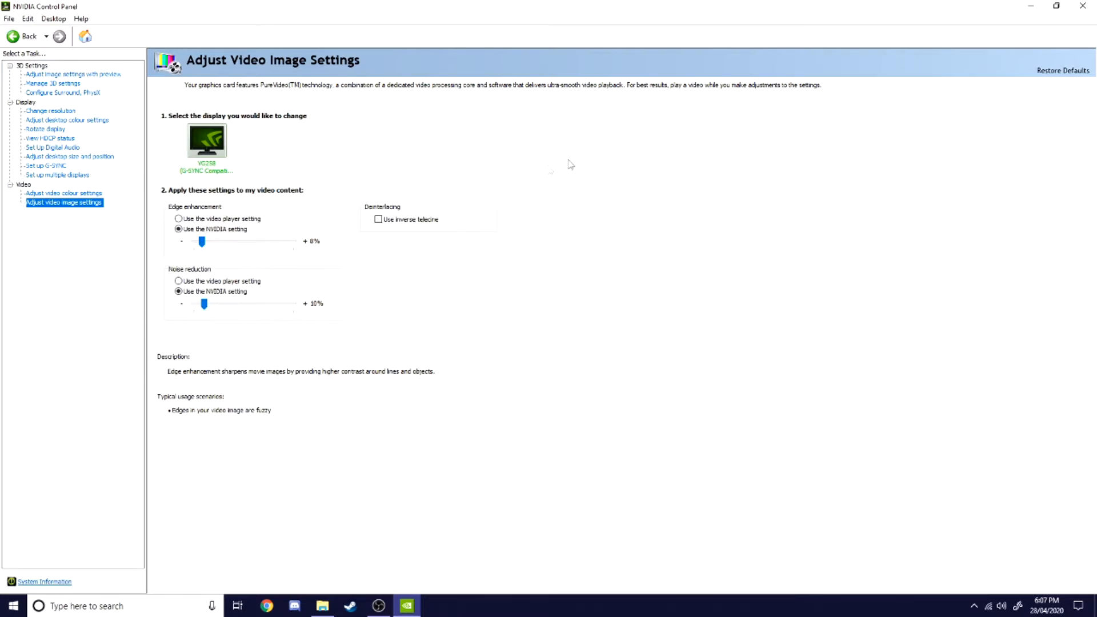
pyautogui.click(1082, 6)
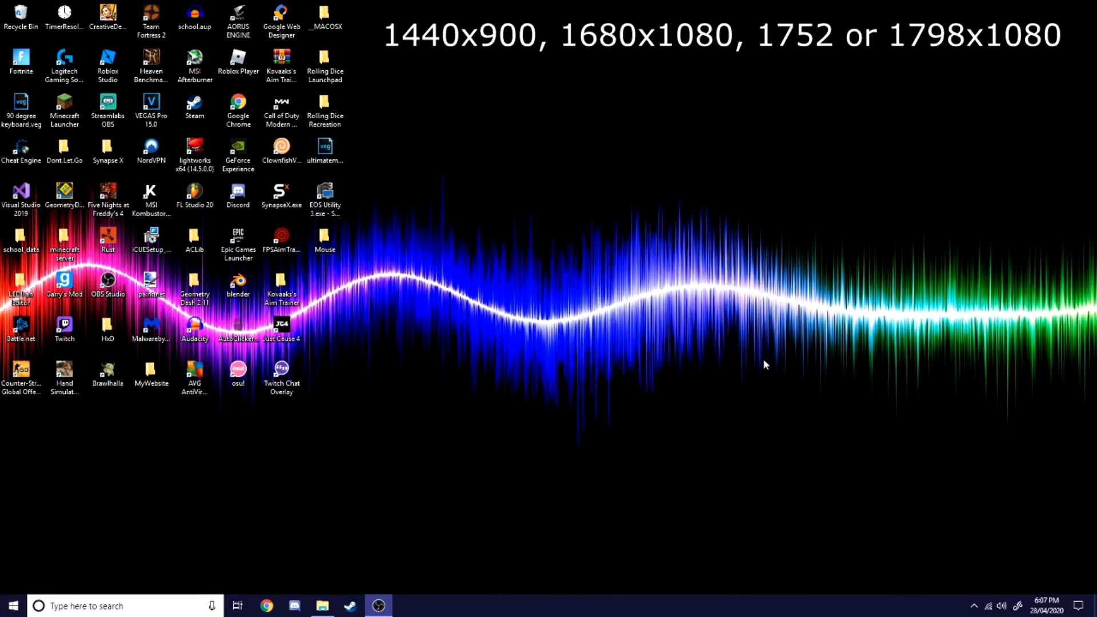
# Step: Open the %localappdata% folder through the Run dialog and maximise the window
pyautogui.click(374, 517)
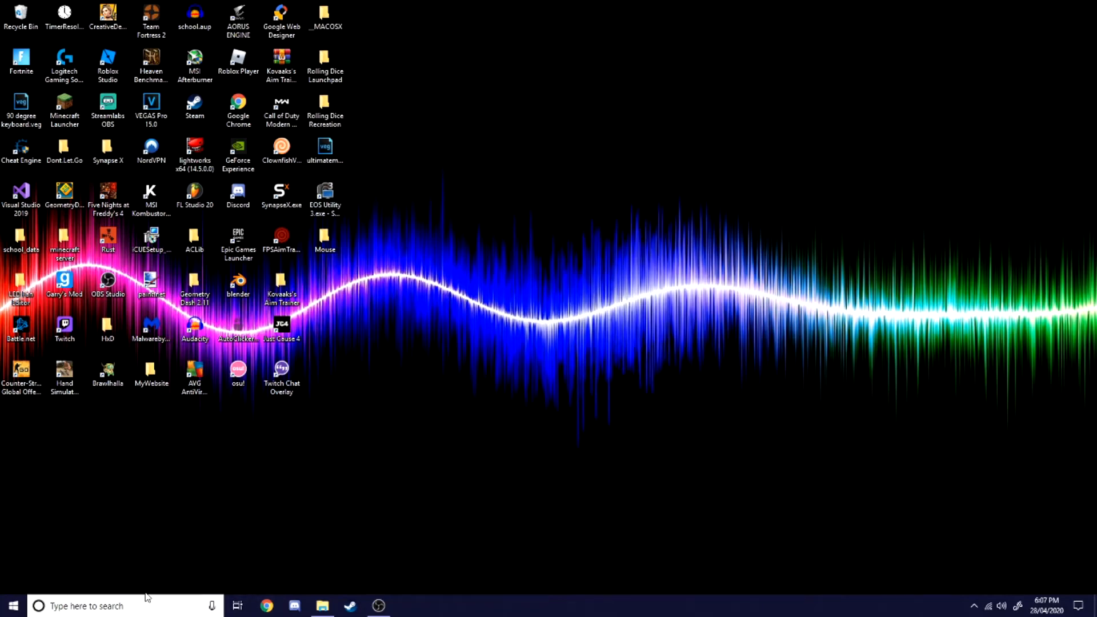
pyautogui.press('super+r')
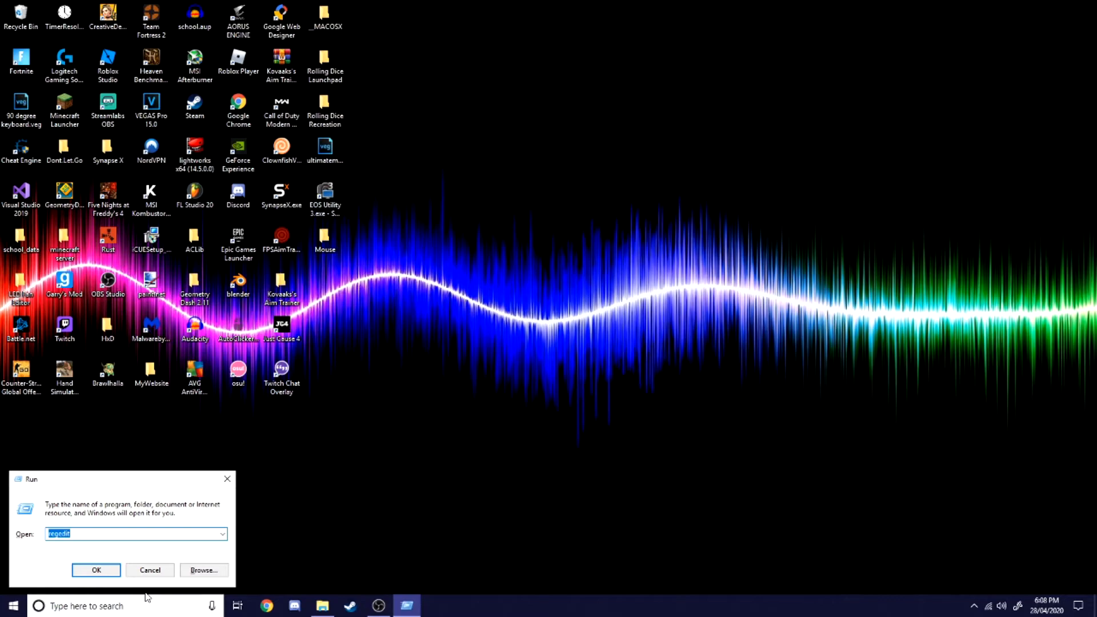
pyautogui.write('%')
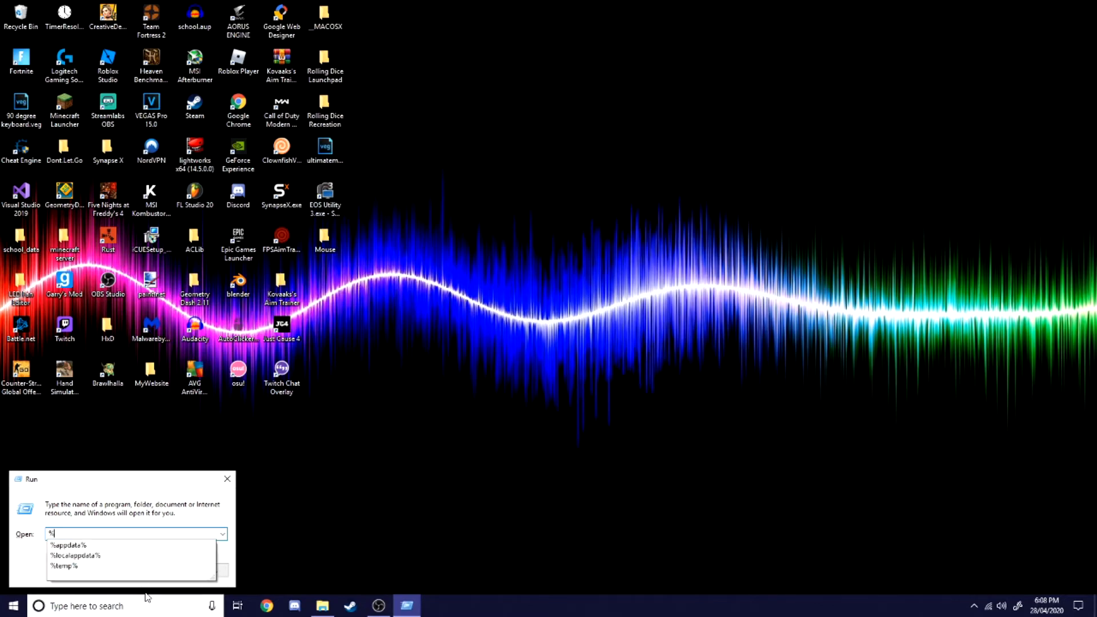
pyautogui.write('local')
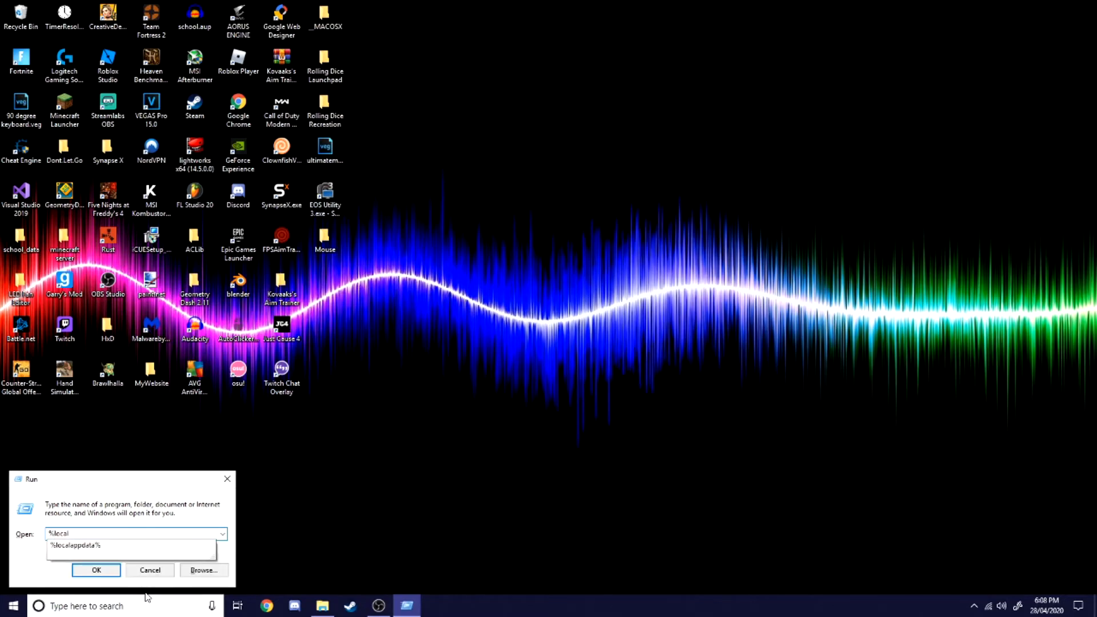
pyautogui.click(97, 546)
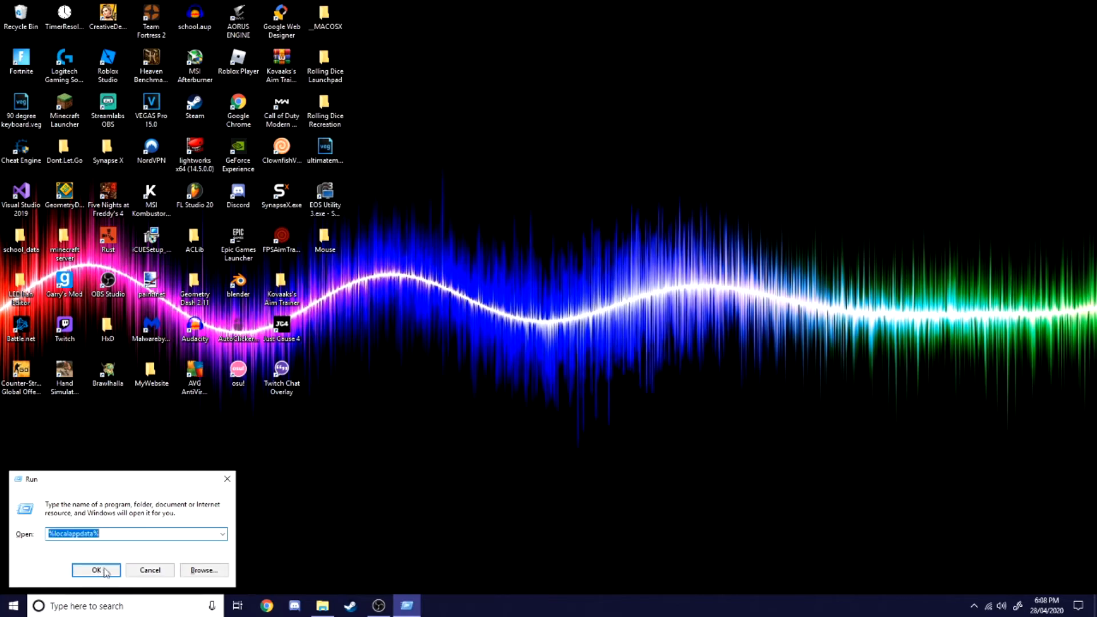
pyautogui.click(105, 570)
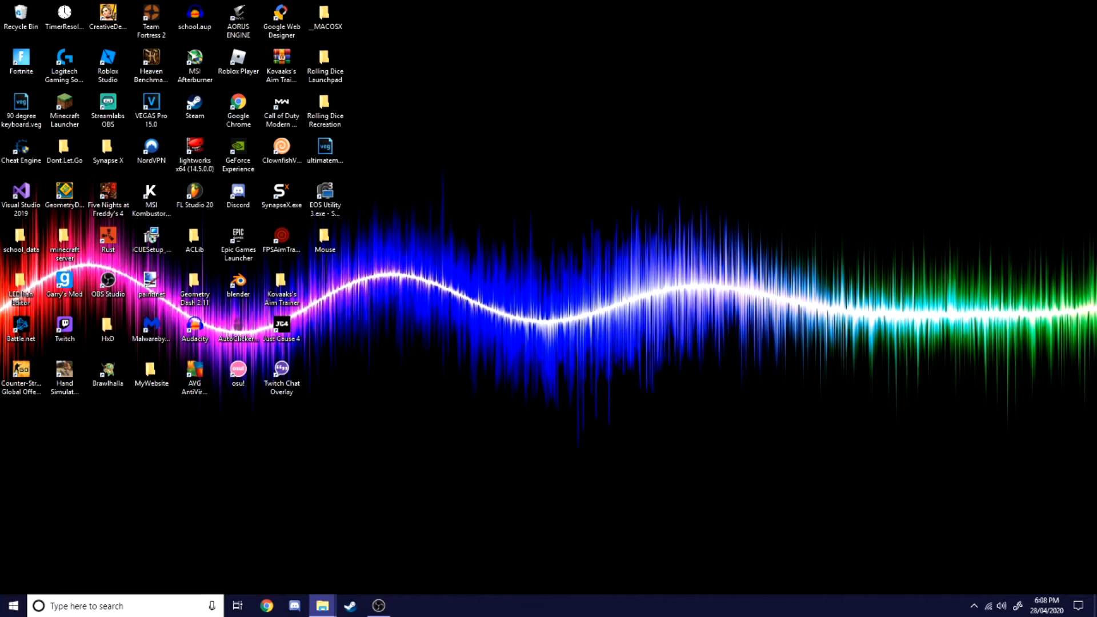
pyautogui.moveTo(1093, 342); pyautogui.dragTo(513, 4)
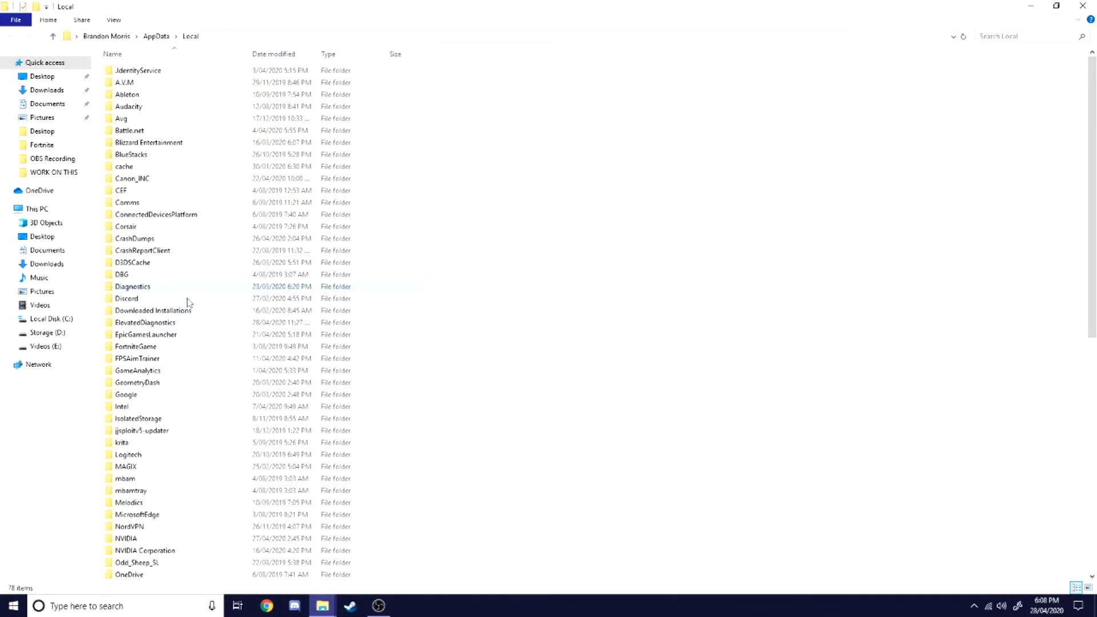
# Step: Browse into FortniteGame > Saved > Config > WindowsClient and open GameUserSettings.ini's properties to clear its Read-only attribute
pyautogui.doubleClick(159, 351)
pyautogui.doubleClick(152, 70)
pyautogui.doubleClick(147, 84)
pyautogui.doubleClick(147, 85)
pyautogui.rightClick(154, 75)
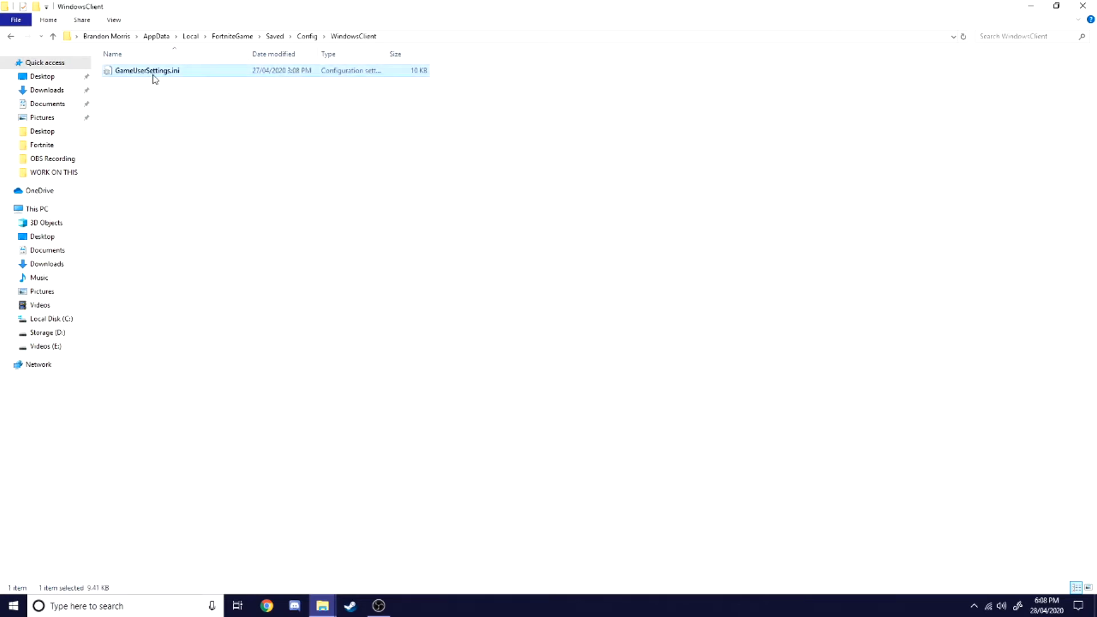
pyautogui.click(237, 367)
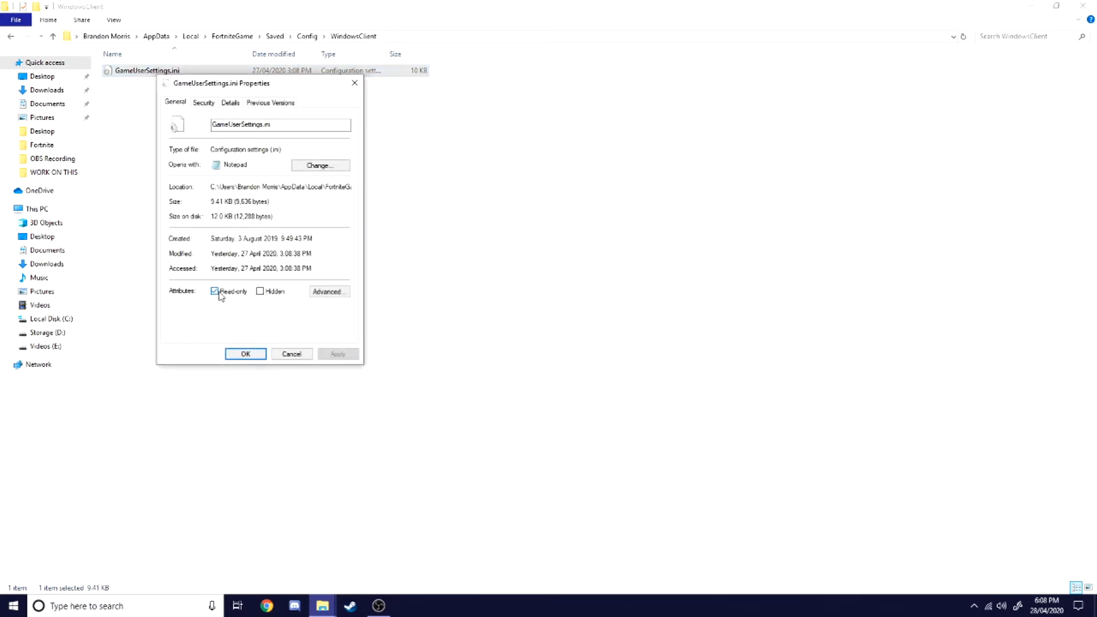
pyautogui.click(246, 353)
# Step: Open GameUserSettings.ini in Notepad and examine the resolution size and frame rate limit lines
pyautogui.doubleClick(172, 72)
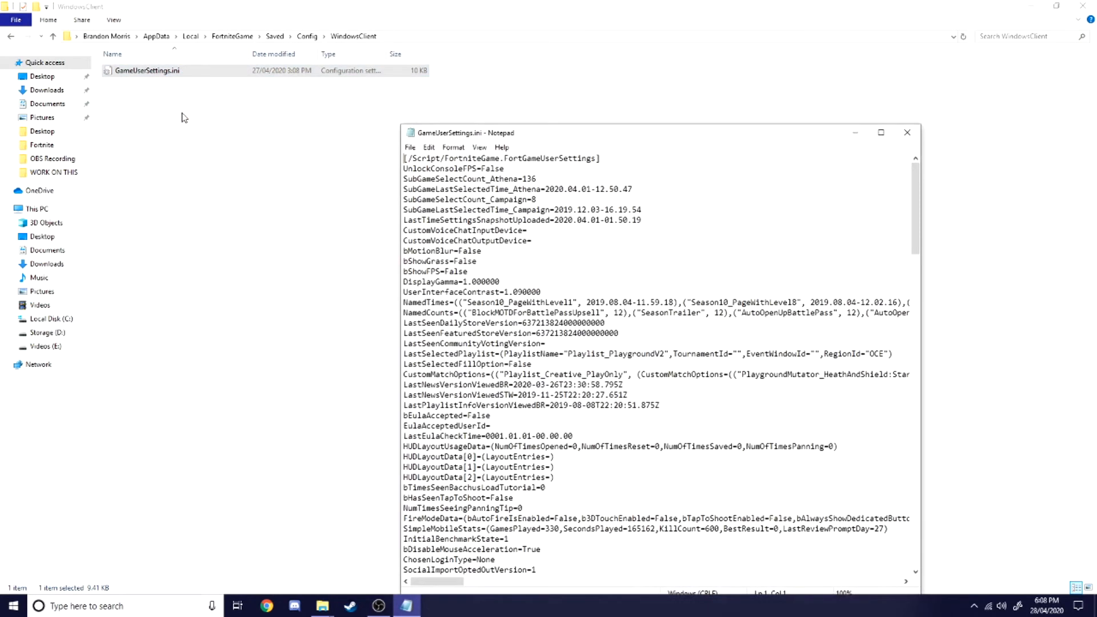
pyautogui.moveTo(912, 222); pyautogui.dragTo(914, 354)
pyautogui.click(905, 219)
pyautogui.doubleClick(486, 343)
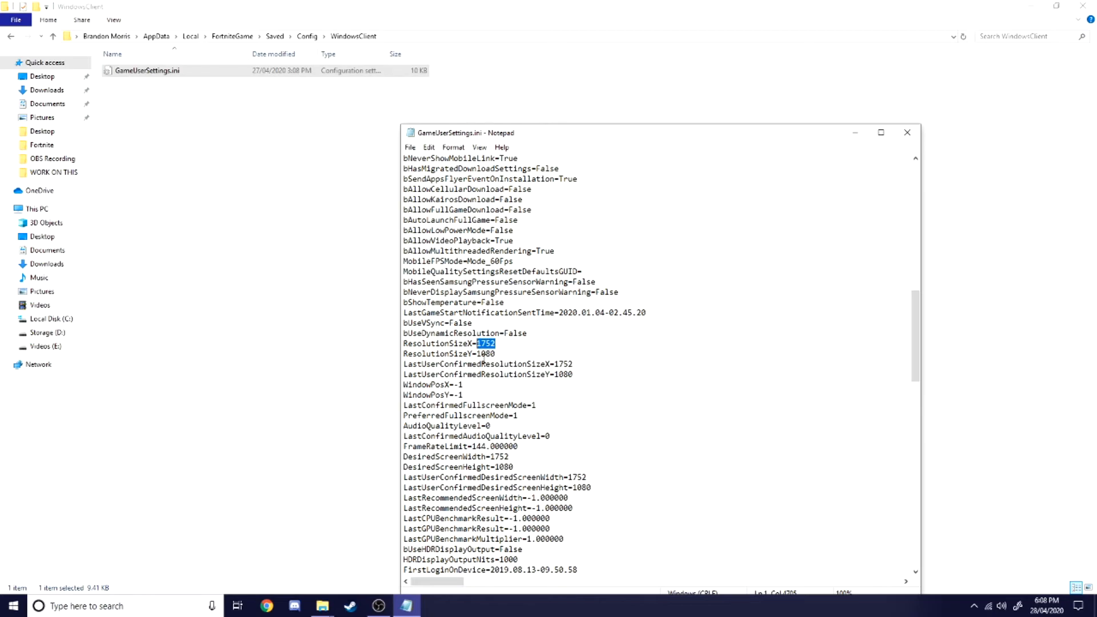
pyautogui.moveTo(477, 343)
pyautogui.mouseDown()
pyautogui.moveTo(485, 357)
pyautogui.moveTo(511, 334)
pyautogui.moveTo(477, 344)
pyautogui.moveTo(485, 353)
pyautogui.moveTo(494, 343)
pyautogui.moveTo(468, 344)
pyautogui.mouseUp()
pyautogui.click(495, 353)
pyautogui.moveTo(573, 364)
pyautogui.mouseDown()
pyautogui.moveTo(546, 365)
pyautogui.moveTo(563, 374)
pyautogui.mouseUp()
pyautogui.moveTo(482, 446); pyautogui.dragTo(607, 486)
pyautogui.click(547, 466)
pyautogui.moveTo(435, 446); pyautogui.dragTo(509, 446)
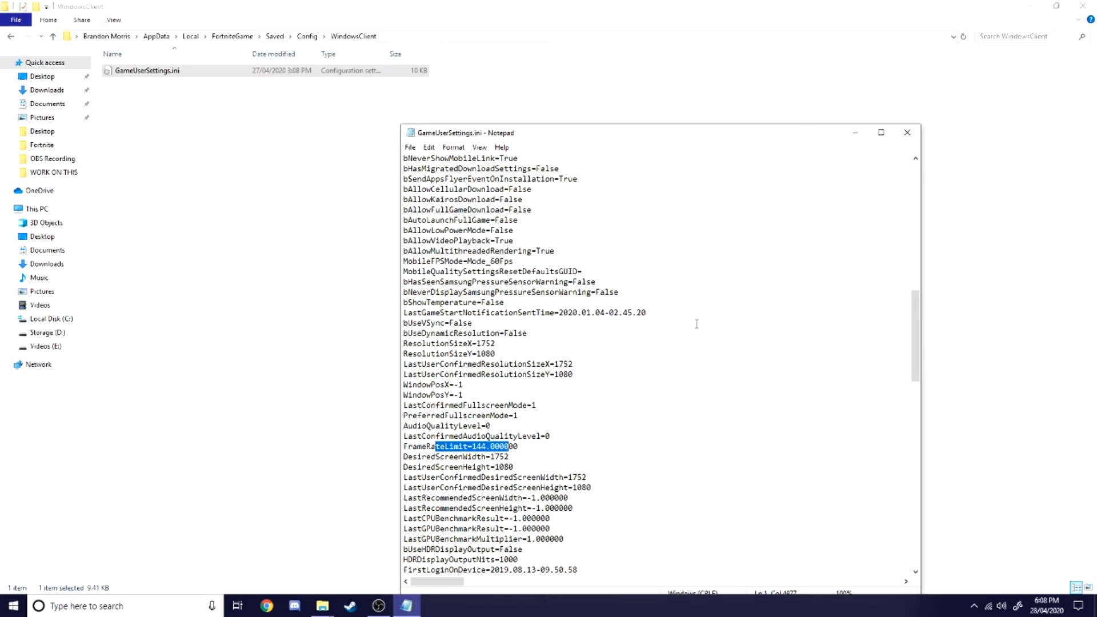
pyautogui.click(520, 447)
pyautogui.moveTo(534, 447); pyautogui.dragTo(491, 447)
# Step: Examine the remaining settings and the scalability quality group in the file, then close Notepad
pyautogui.scroll(-20, 508, 549)
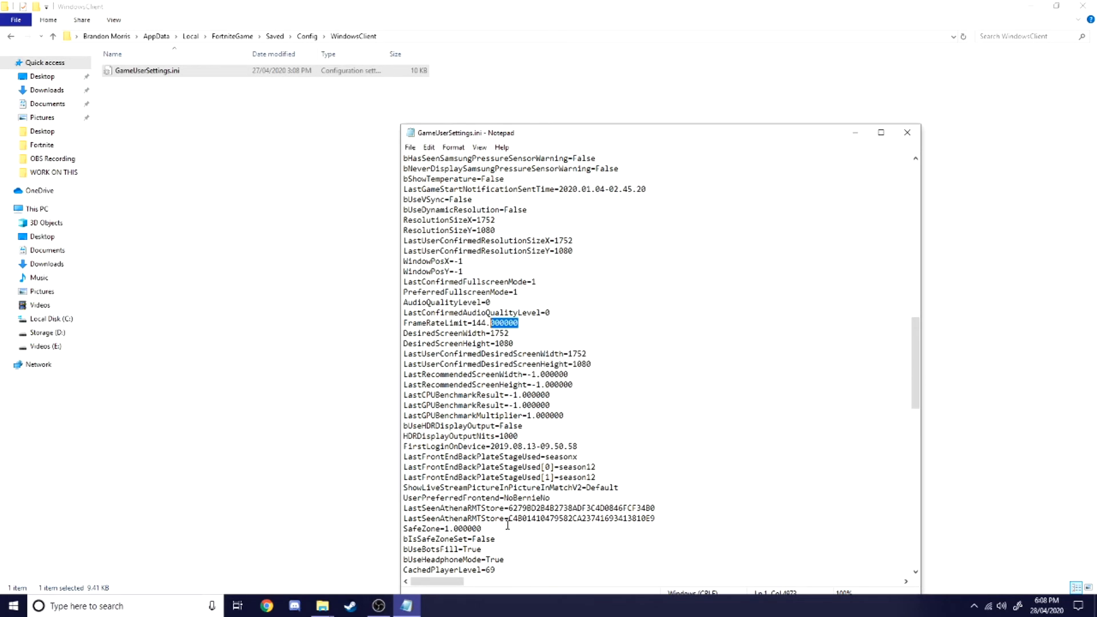
pyautogui.moveTo(492, 427); pyautogui.dragTo(514, 364)
pyautogui.click(518, 366)
pyautogui.moveTo(514, 427)
pyautogui.mouseDown()
pyautogui.moveTo(495, 417)
pyautogui.moveTo(495, 395)
pyautogui.mouseUp()
pyautogui.moveTo(403, 415); pyautogui.dragTo(500, 412)
pyautogui.click(498, 413)
pyautogui.moveTo(422, 415); pyautogui.dragTo(495, 413)
pyautogui.doubleClick(495, 412)
pyautogui.click(497, 411)
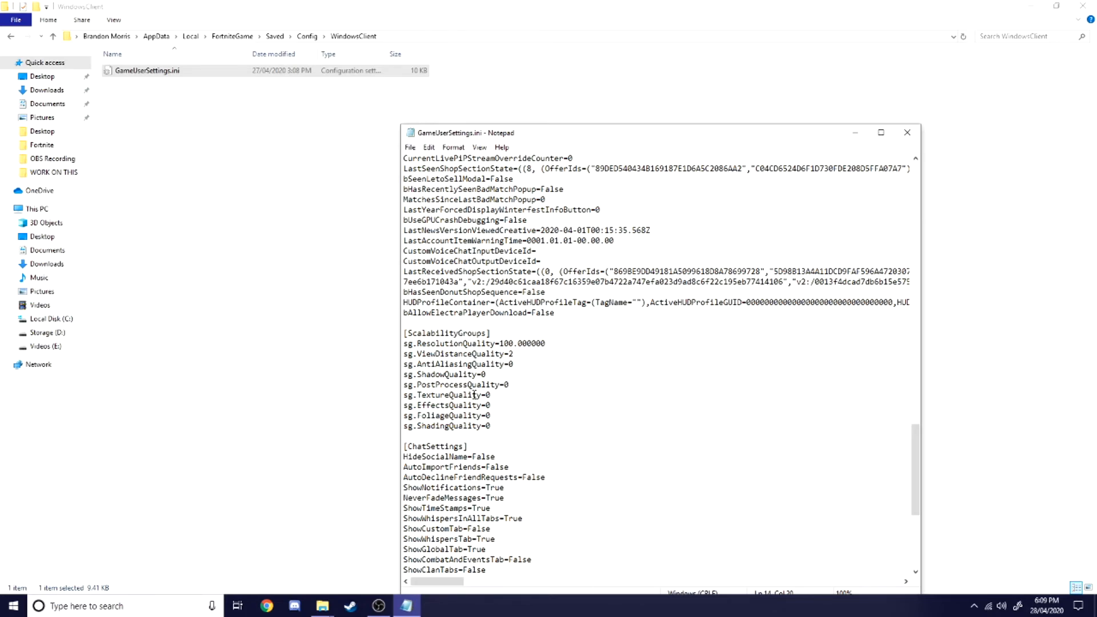
pyautogui.click(516, 353)
pyautogui.scroll(-8, 514, 389)
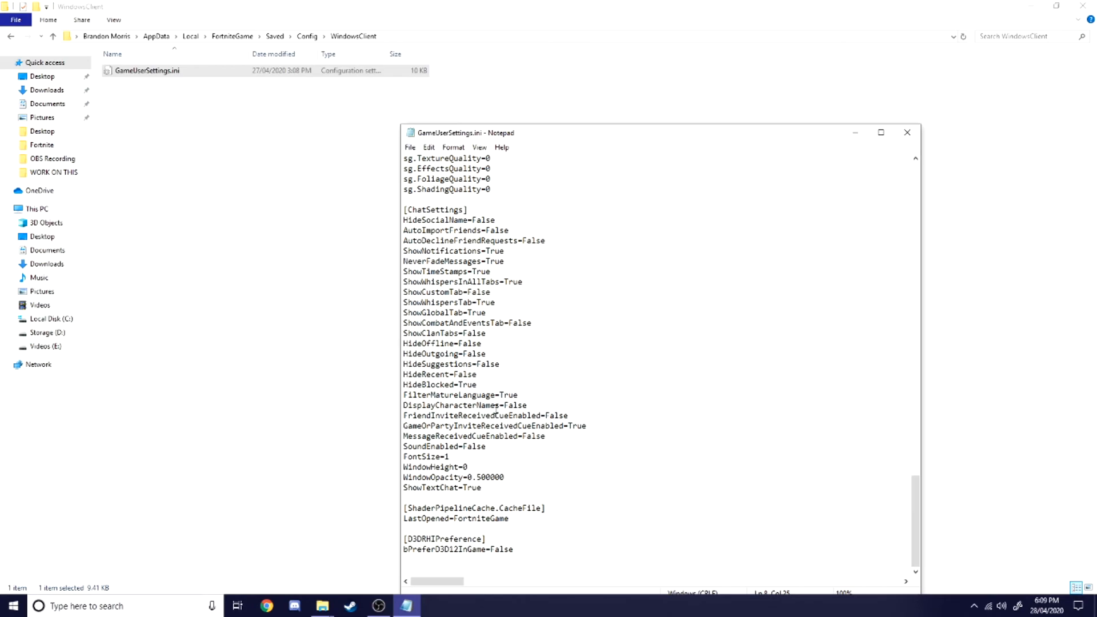
pyautogui.scroll(10, 517, 547)
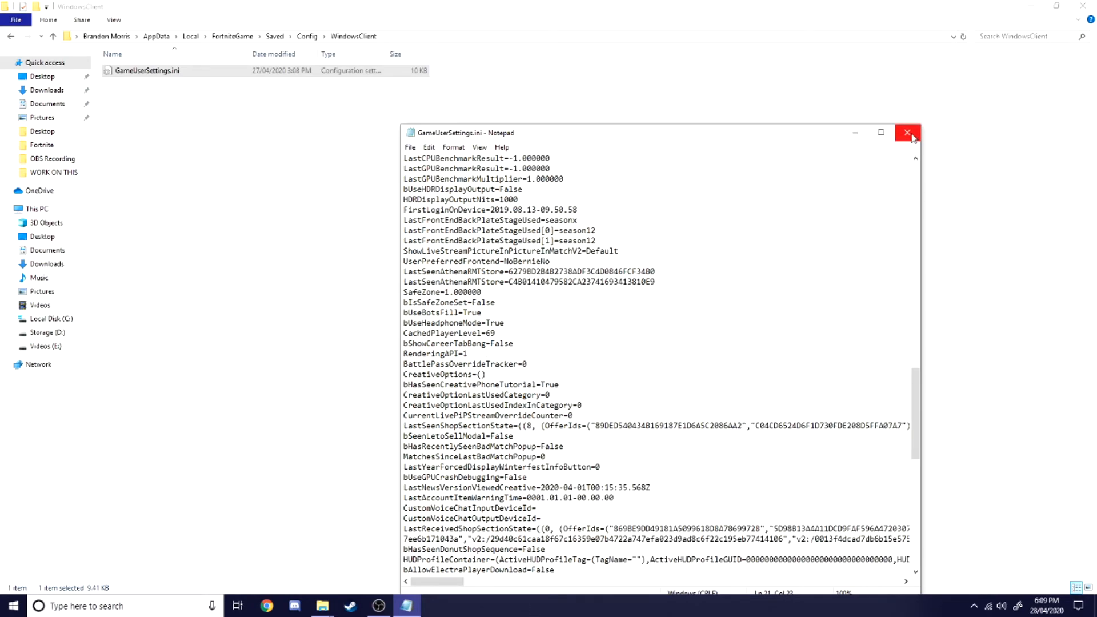
pyautogui.click(906, 132)
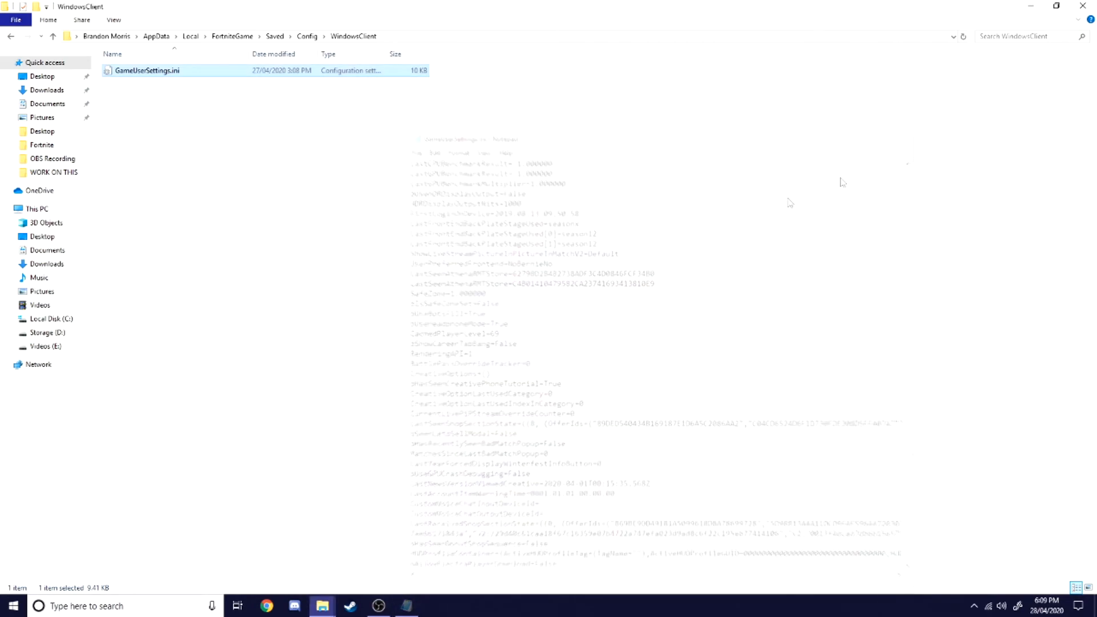
# Step: Set GameUserSettings.ini back to Read-only in its properties and apply
pyautogui.rightClick(132, 72)
pyautogui.click(191, 375)
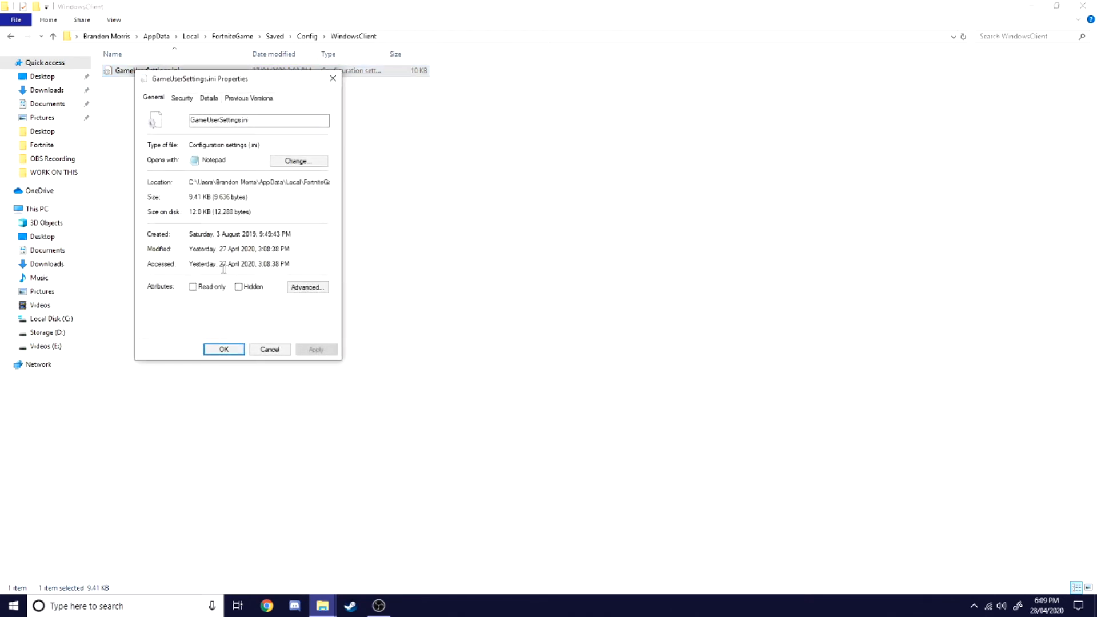
pyautogui.click(195, 288)
pyautogui.click(316, 349)
pyautogui.click(224, 349)
# Step: Open NVIDIA Control Panel from the desktop and go to the Change resolution page
pyautogui.click(322, 605)
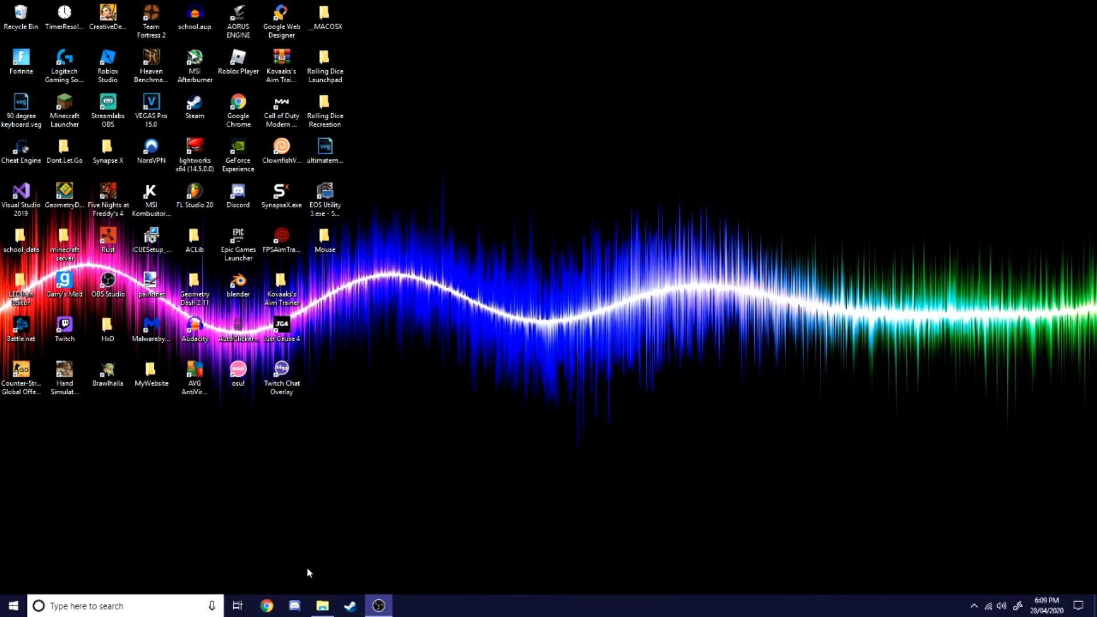
pyautogui.rightClick(583, 490)
pyautogui.click(655, 431)
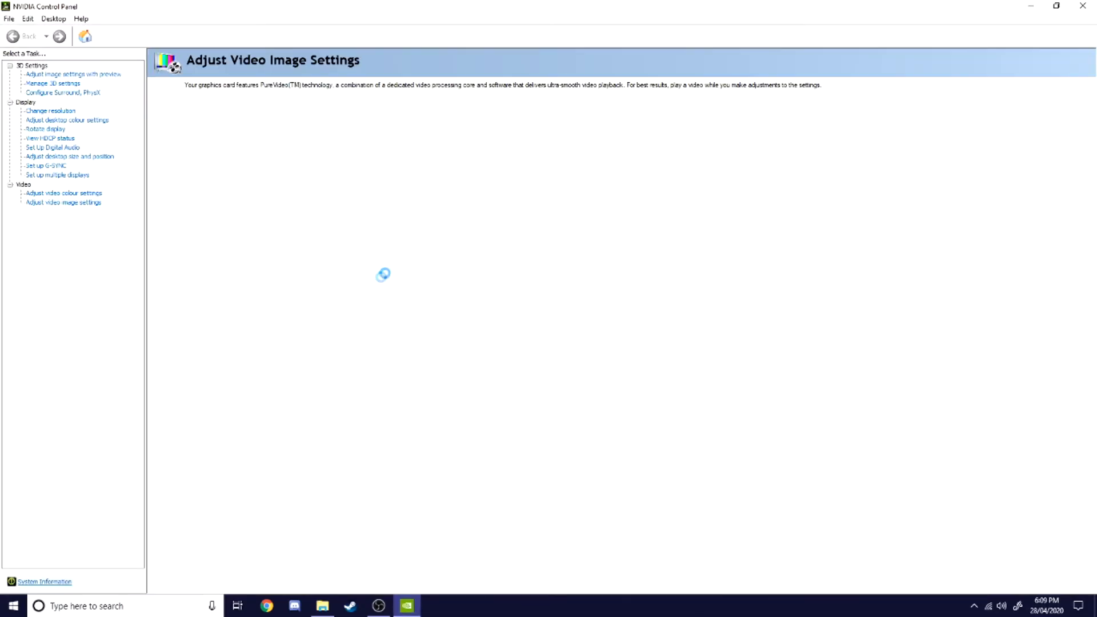
pyautogui.click(57, 110)
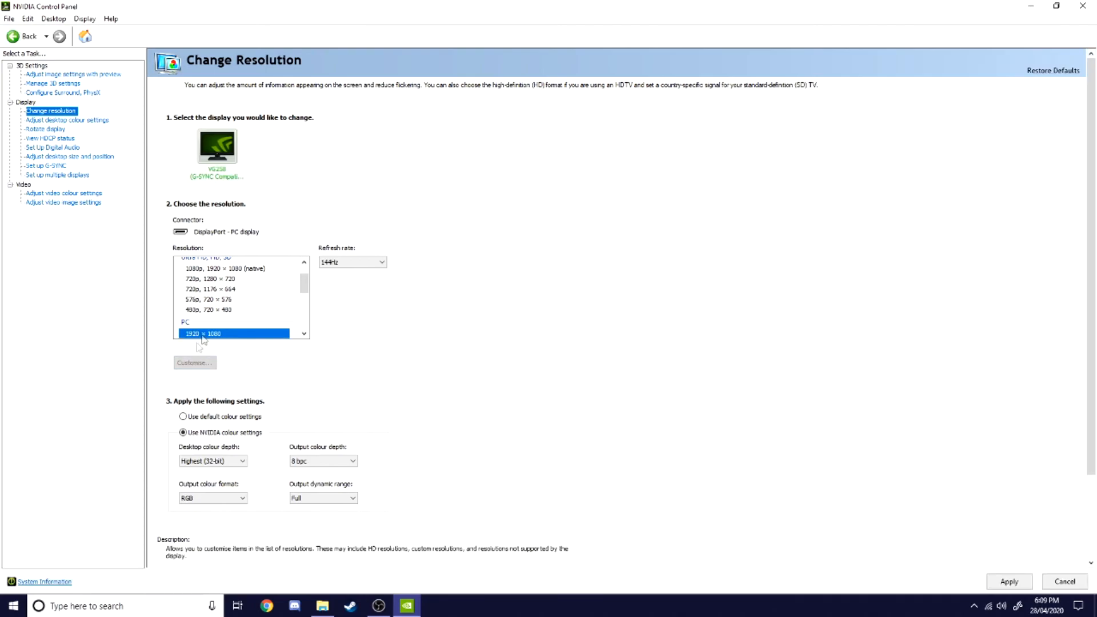
# Step: Select the 1920 × 1080 resolution at 144Hz, apply it and keep the changes
pyautogui.click(212, 288)
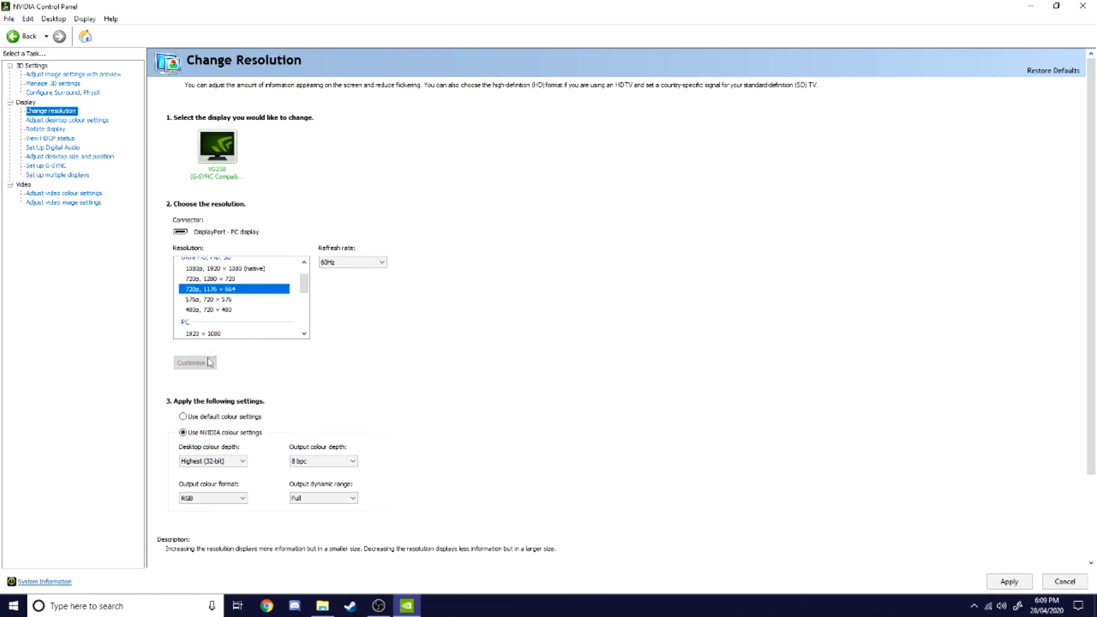
pyautogui.scroll(-2, 213, 336)
pyautogui.click(217, 276)
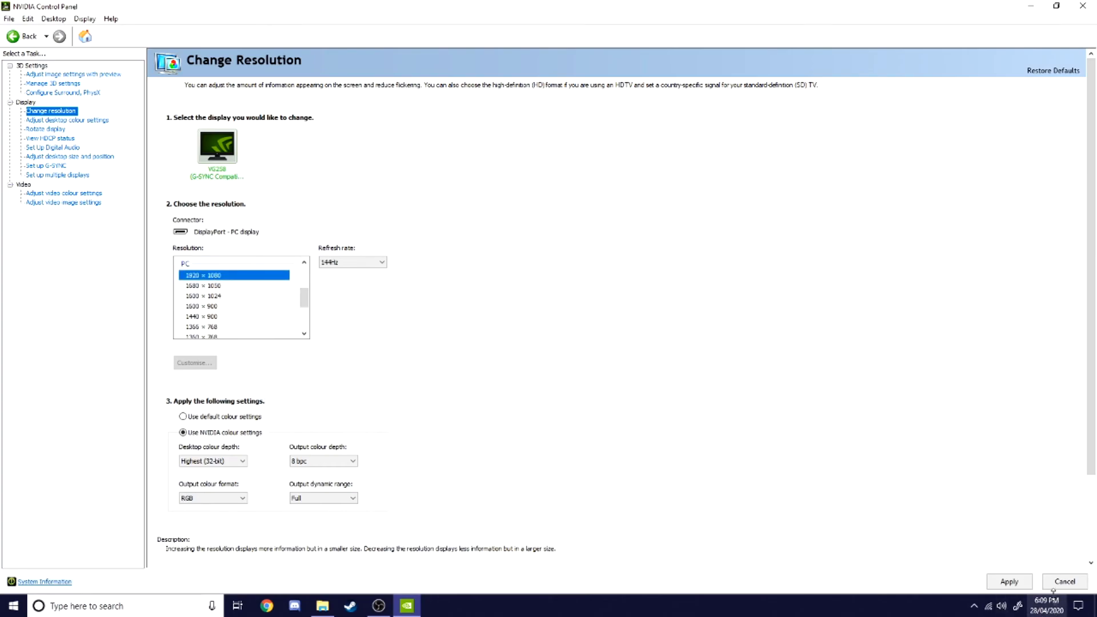
pyautogui.click(1009, 580)
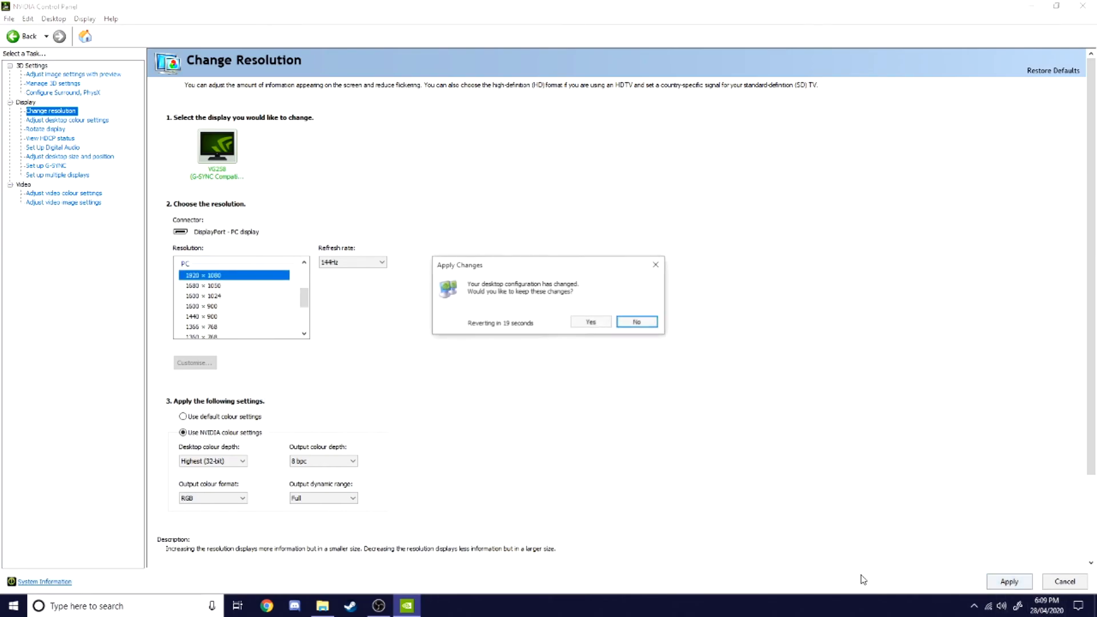
pyautogui.click(594, 321)
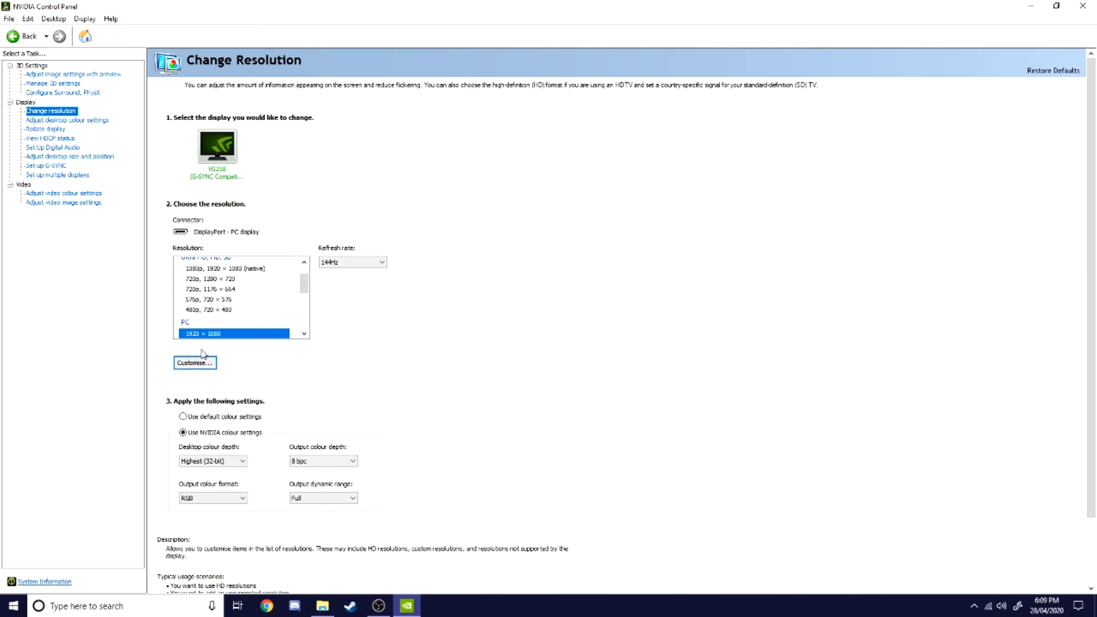
# Step: Open Create Custom Resolution from Customise, examine the pixel, line and refresh rate fields, and cancel
pyautogui.scroll(-1, 200, 408)
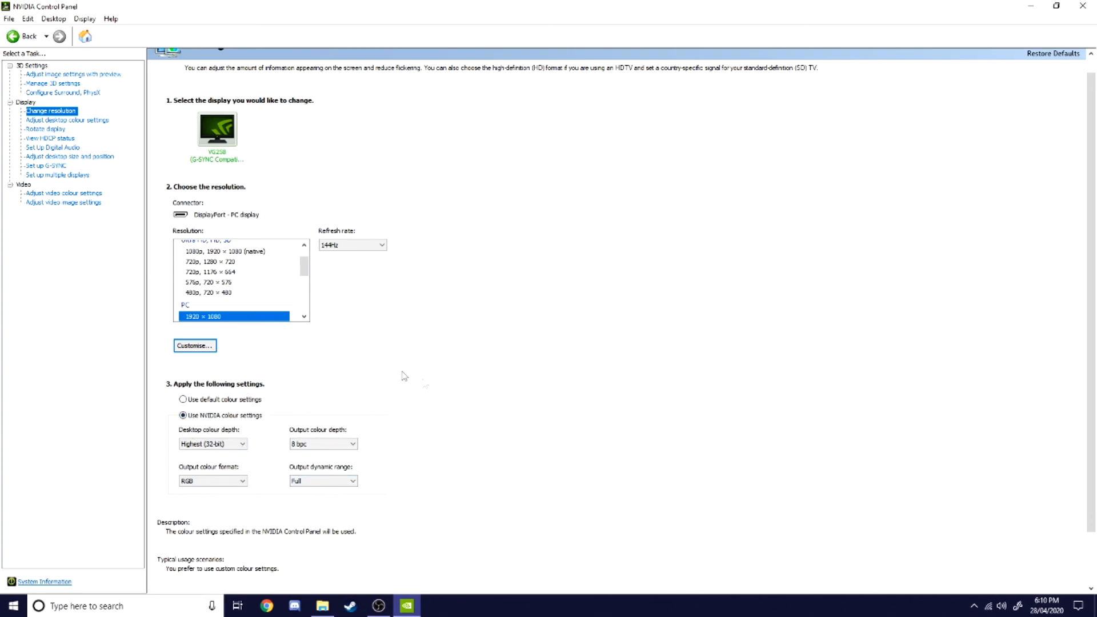
pyautogui.click(211, 347)
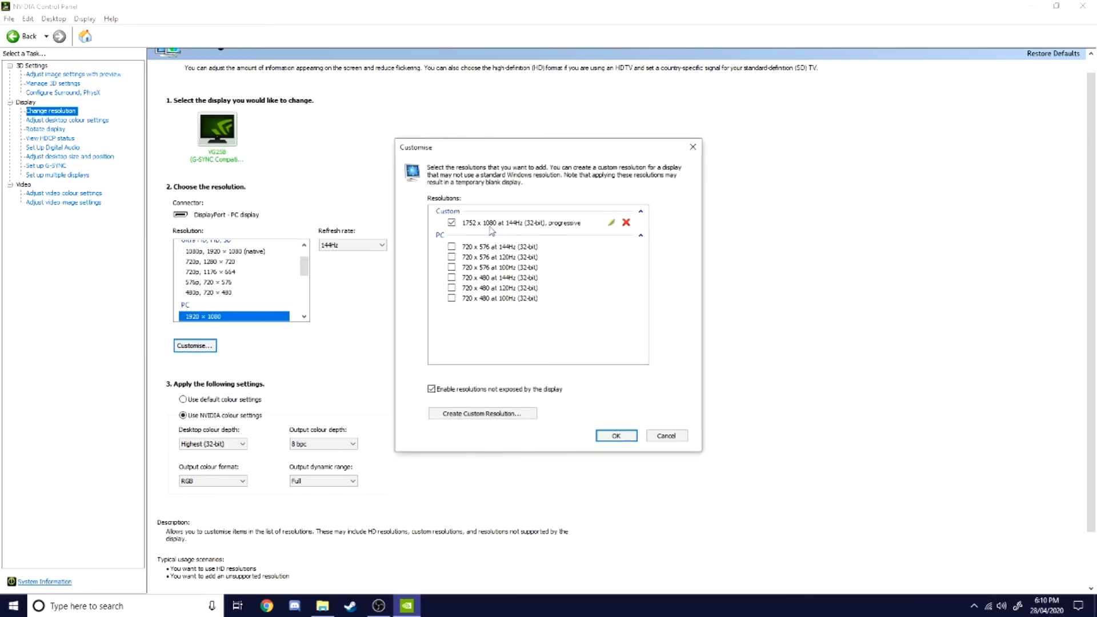
pyautogui.click(470, 418)
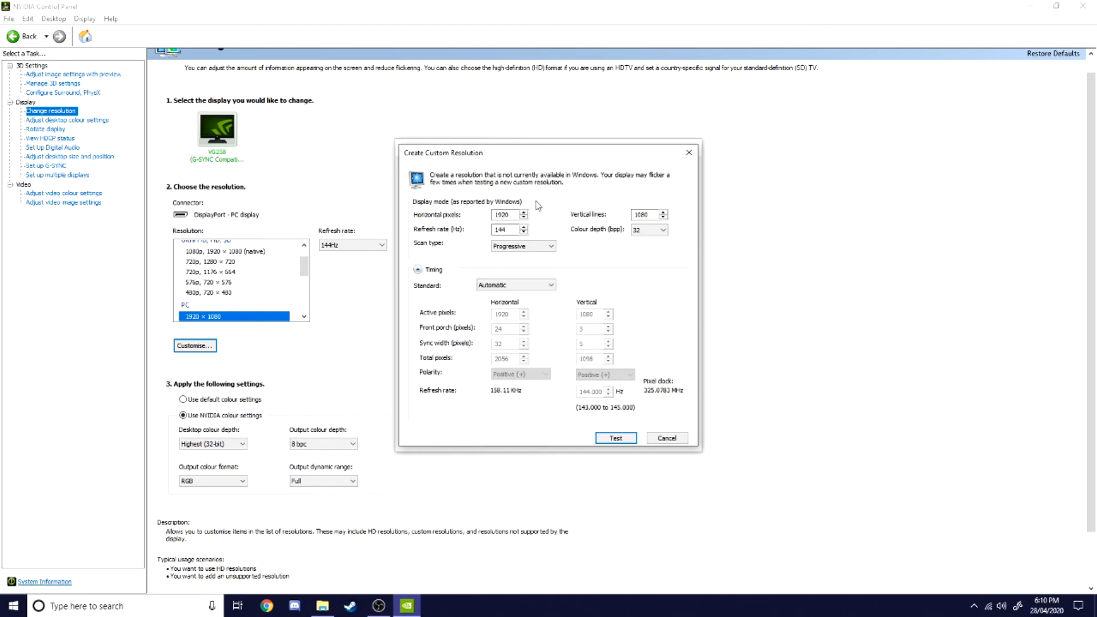
pyautogui.doubleClick(502, 215)
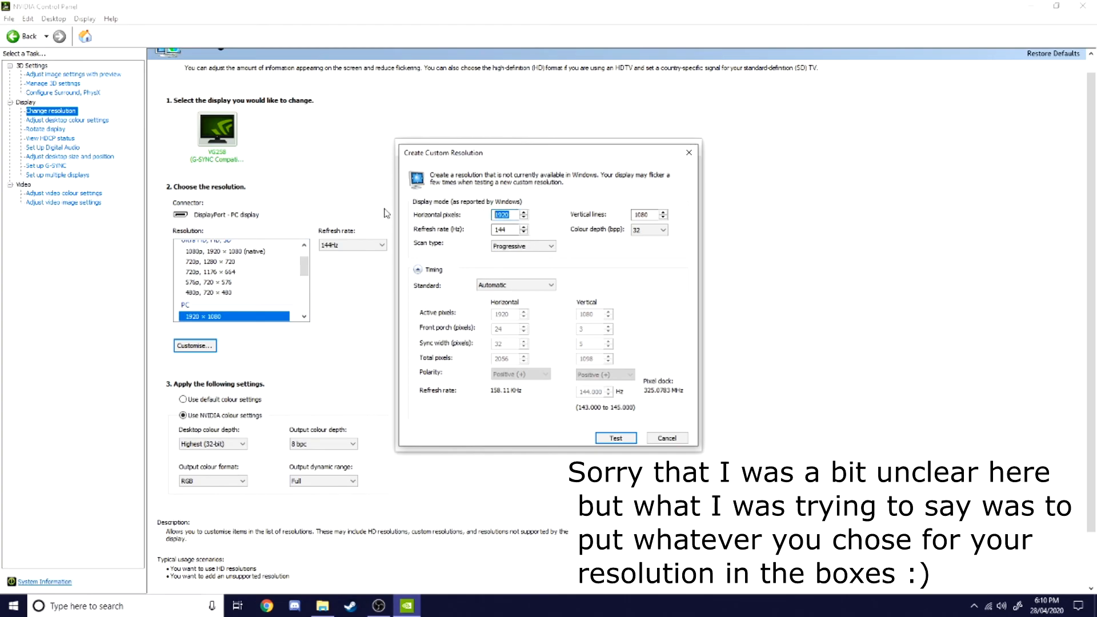
pyautogui.doubleClick(497, 229)
pyautogui.click(643, 229)
pyautogui.click(644, 211)
pyautogui.doubleClick(501, 214)
pyautogui.doubleClick(498, 230)
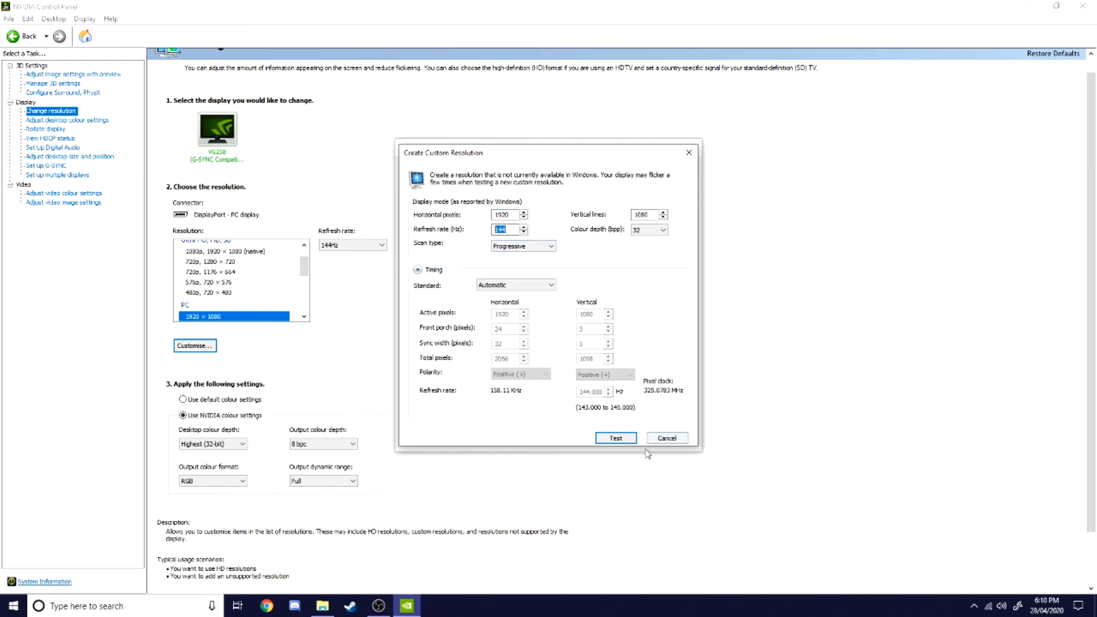
pyautogui.click(666, 438)
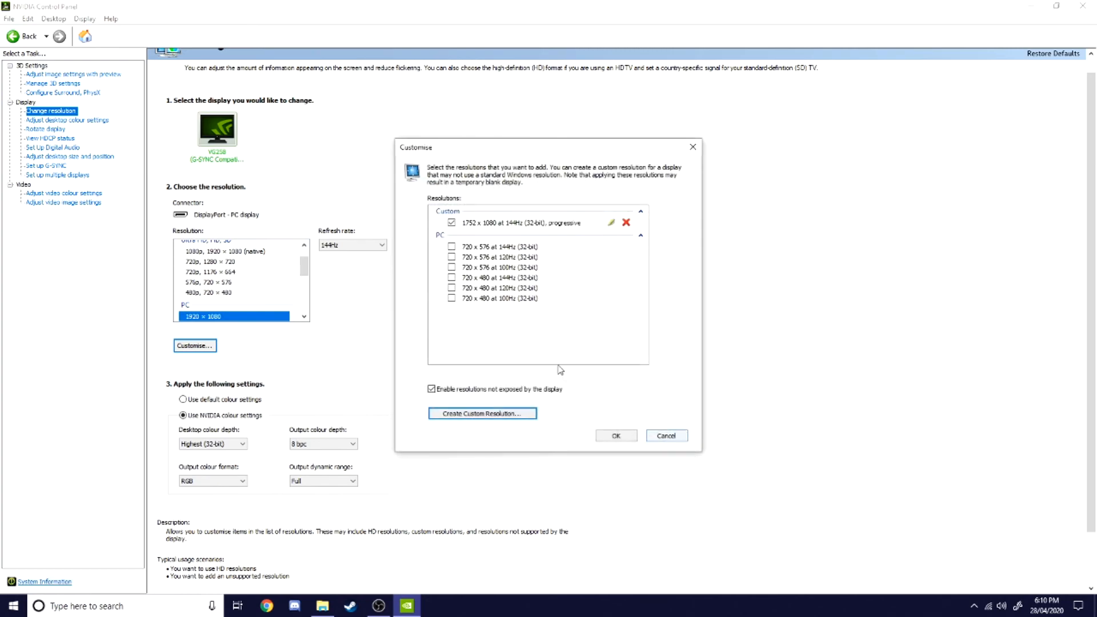
# Step: Try applying the custom 1752 × 1080 resolution, decline to keep it, and close the control panel
pyautogui.click(624, 435)
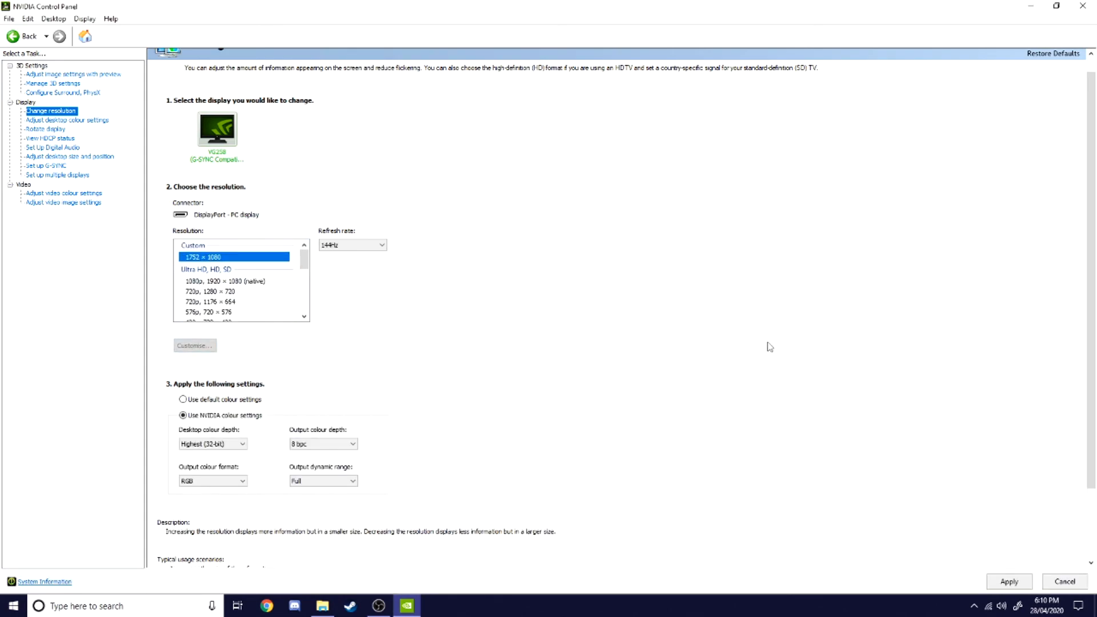
pyautogui.click(1008, 580)
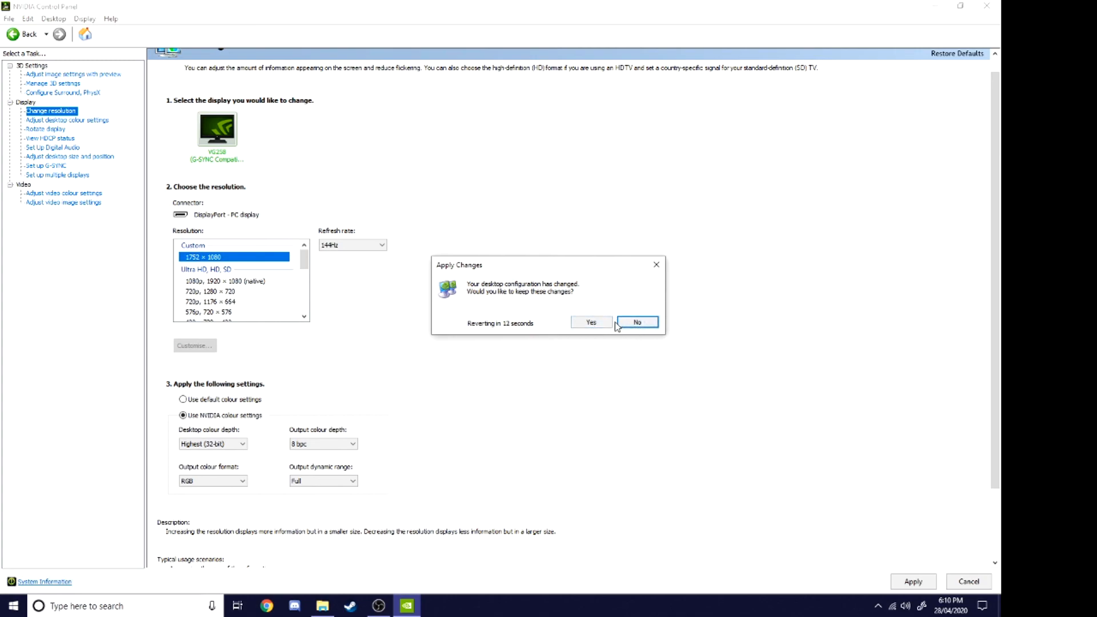
pyautogui.click(637, 323)
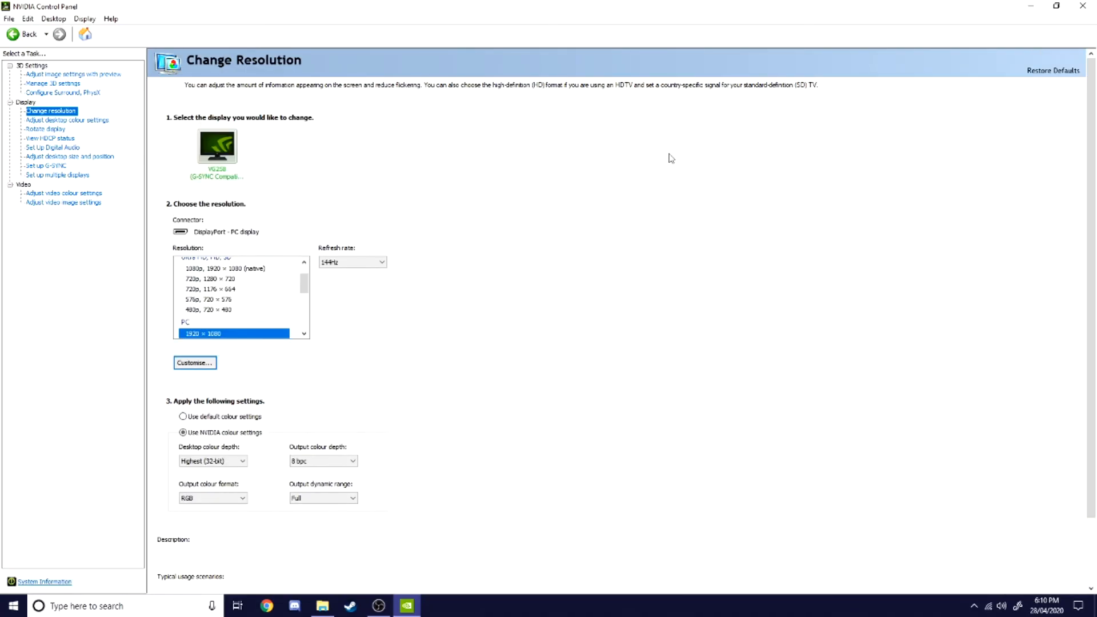
pyautogui.click(1083, 6)
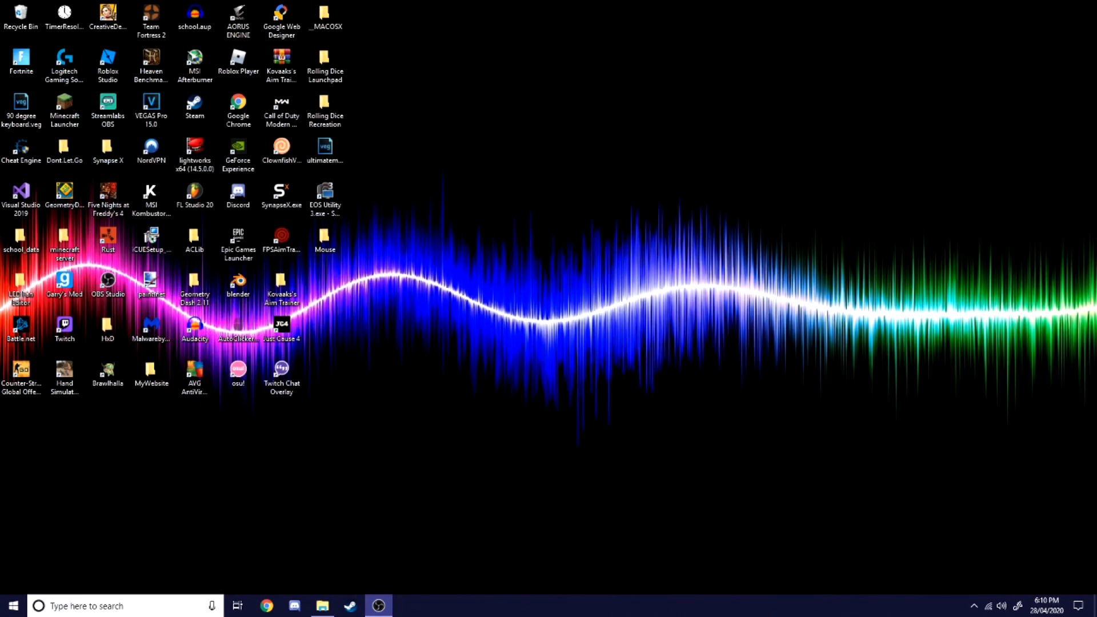